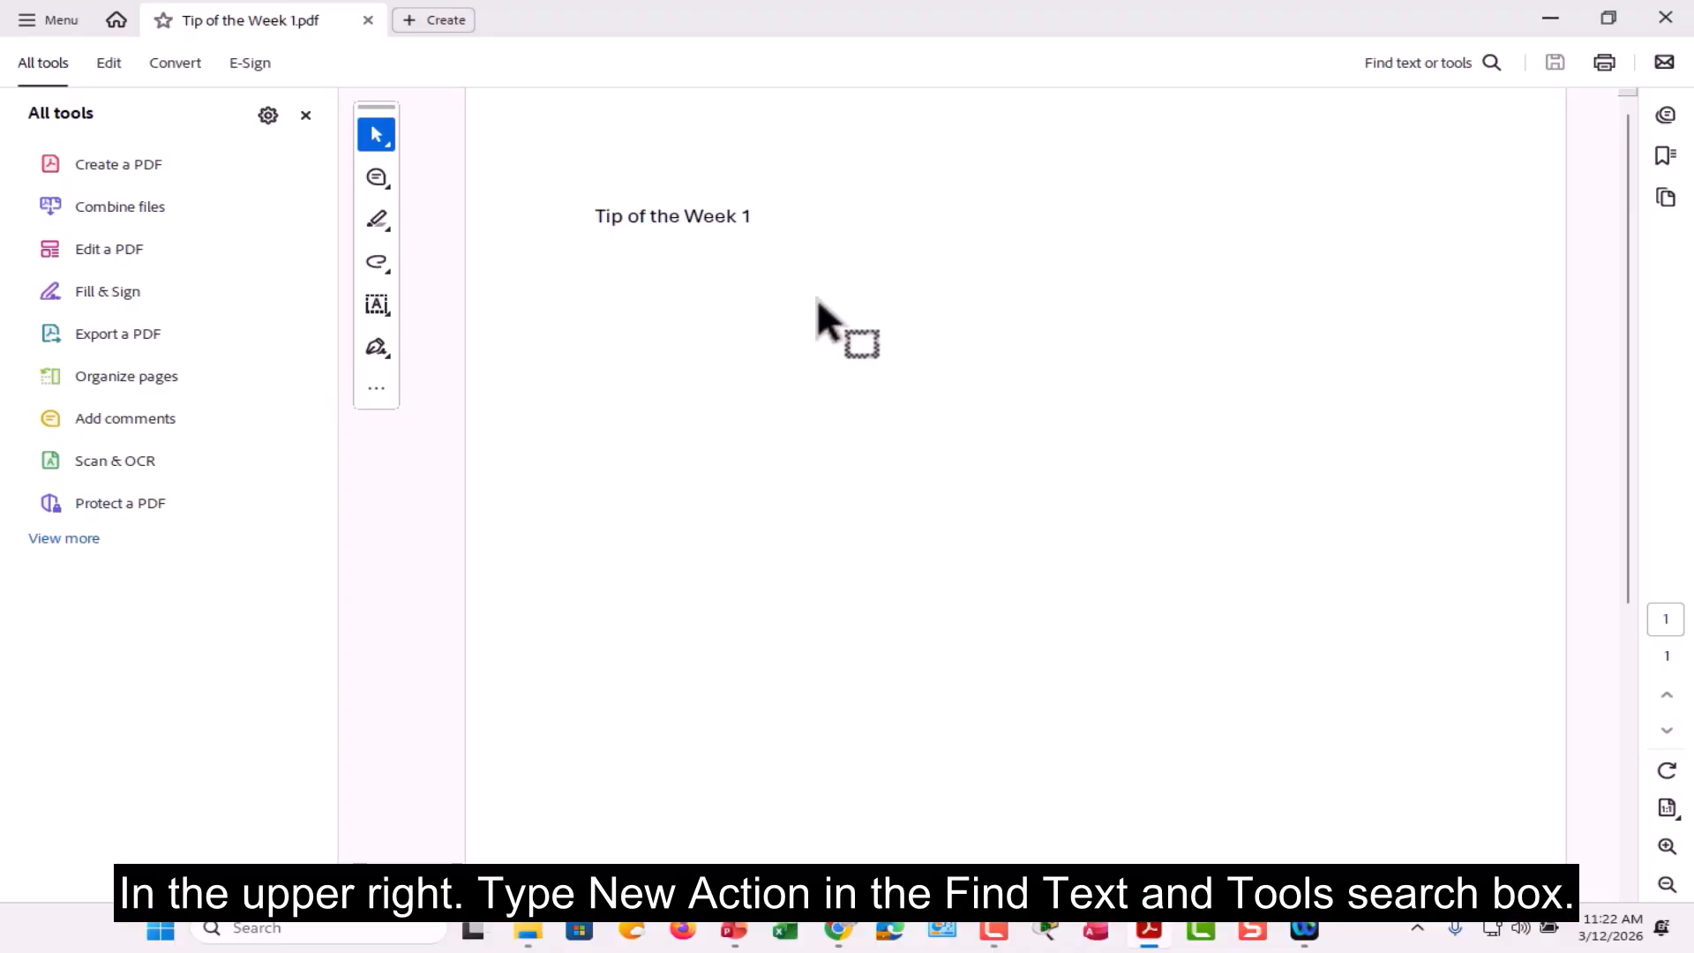
- Search the tools for "New Action" and start creating a new guided action
left_click(1381, 63)
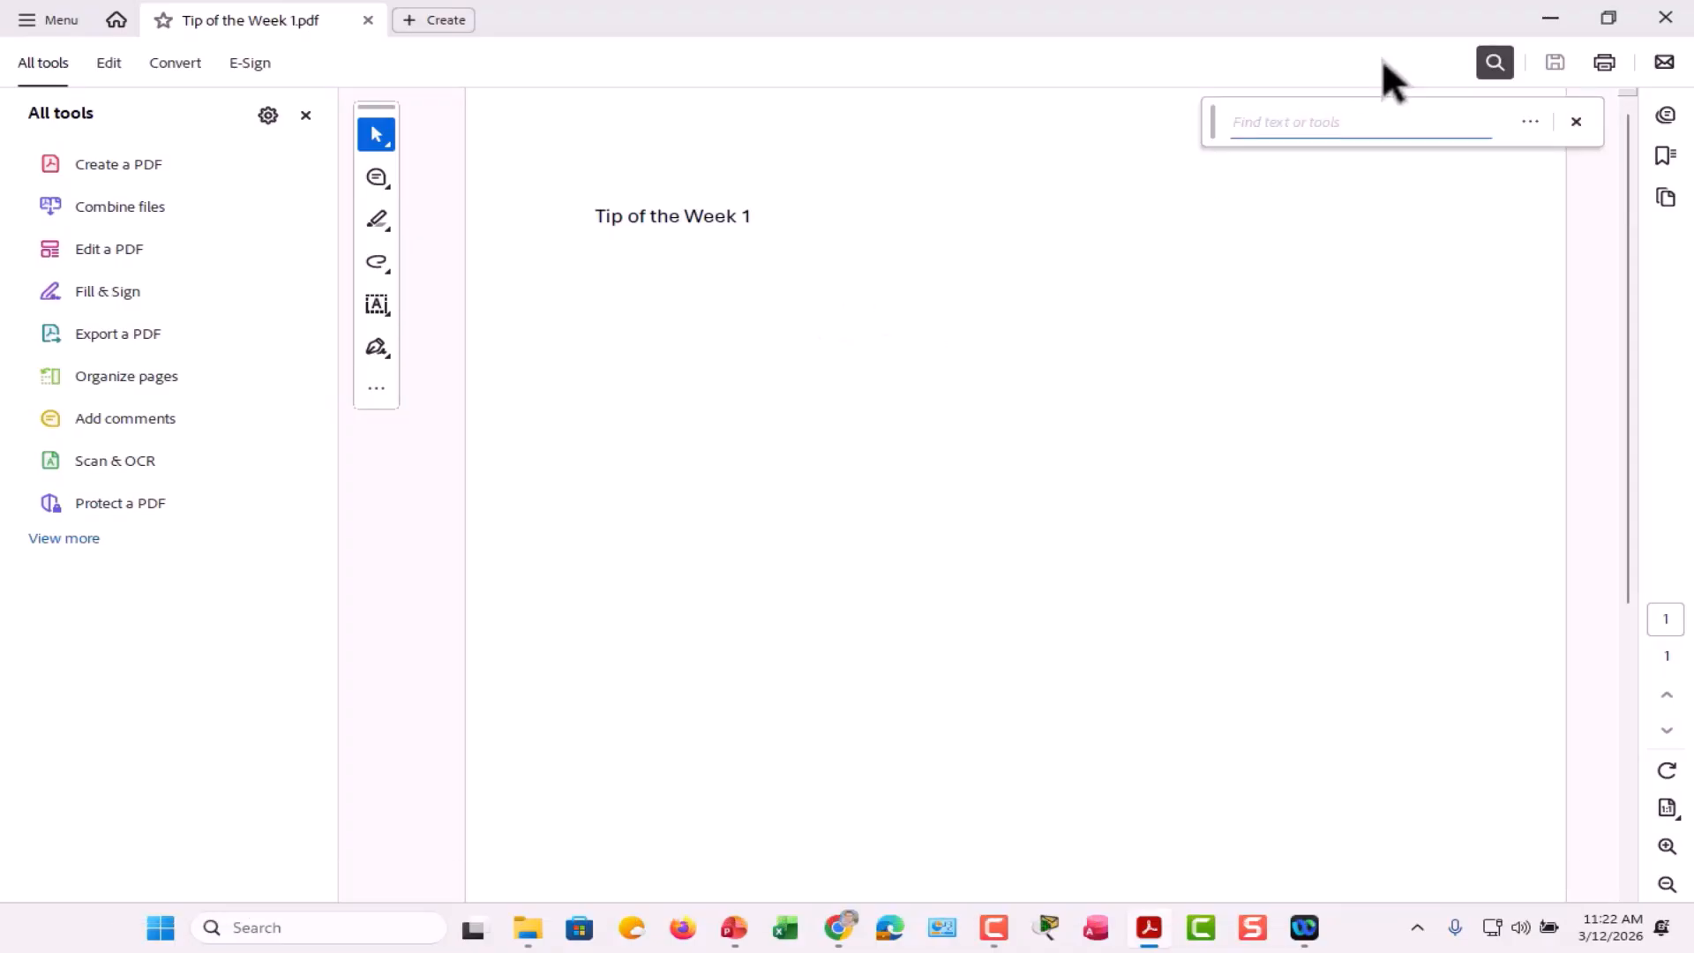
type("New Action")
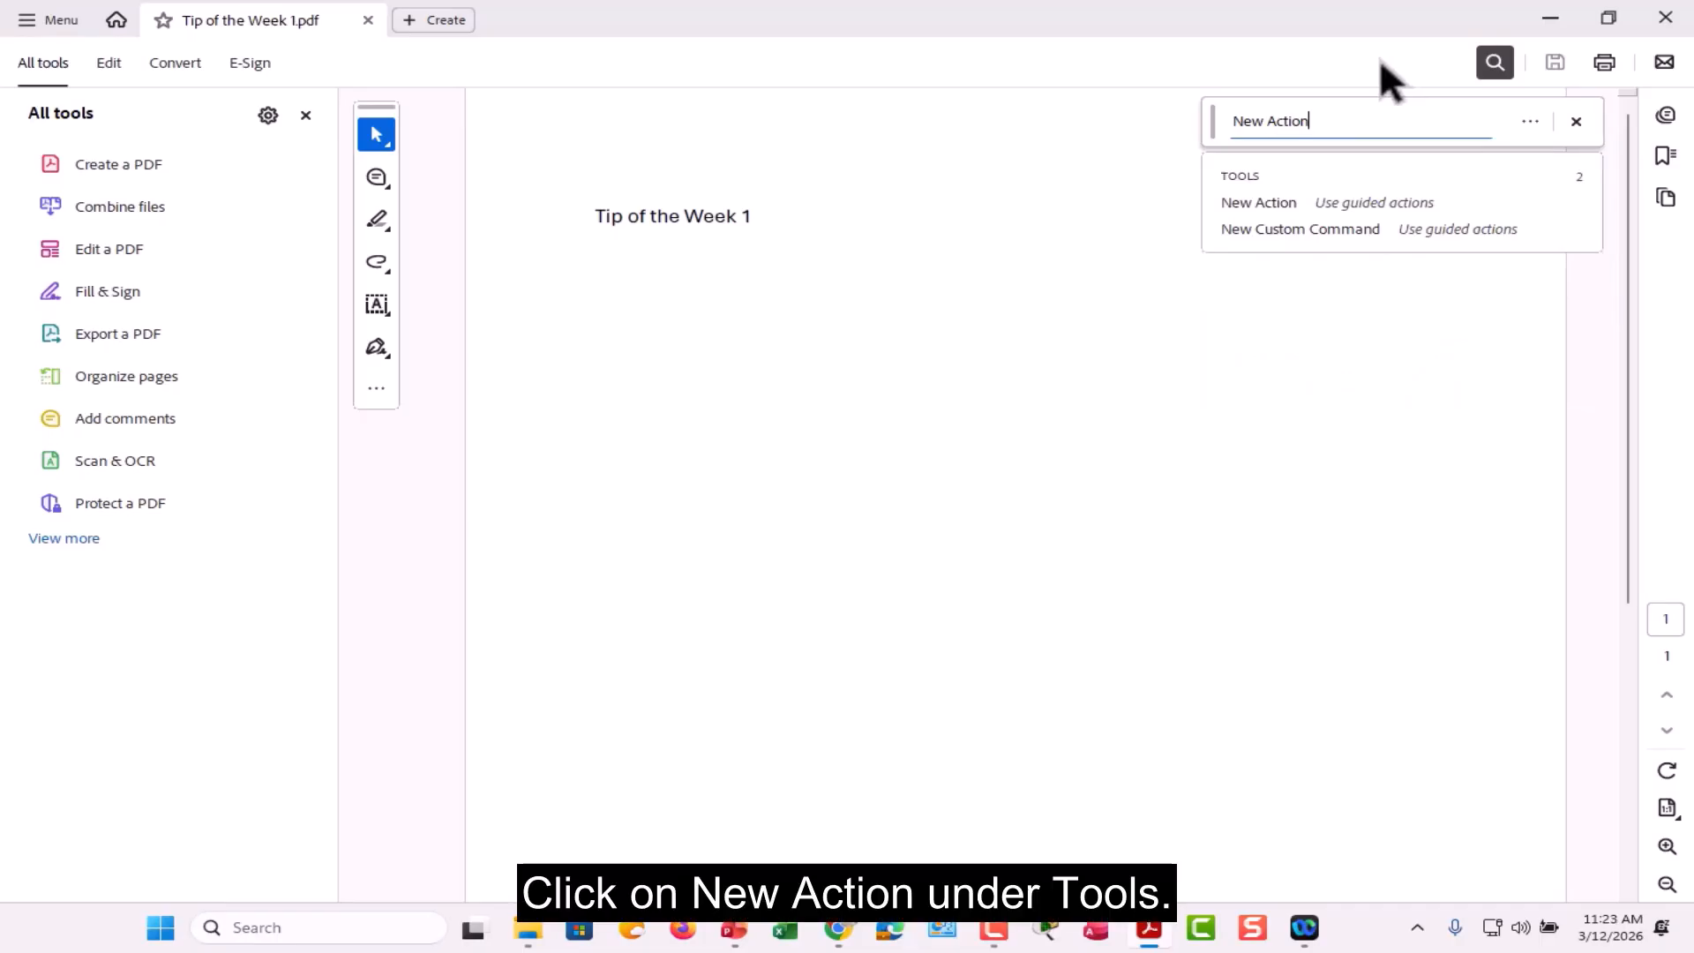
left_click(1271, 196)
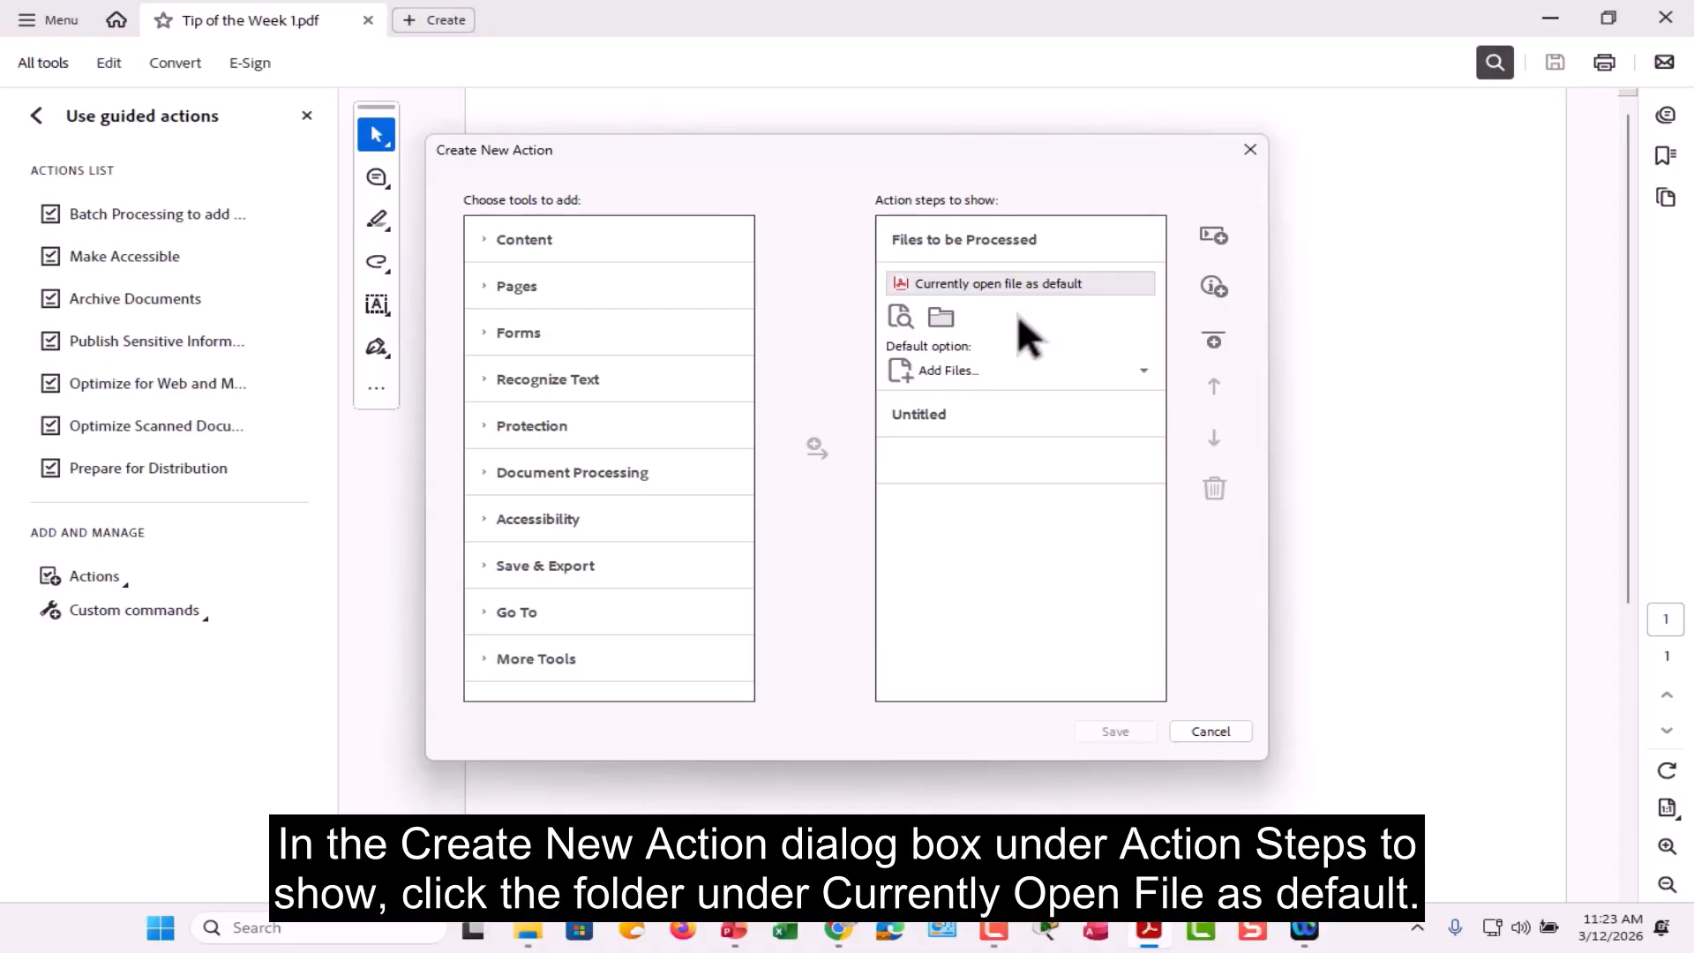
- Set the "Adobe Files for Batch Processing" folder as the files to be processed by the action
left_click(941, 314)
scroll(920, 390, "down", 2)
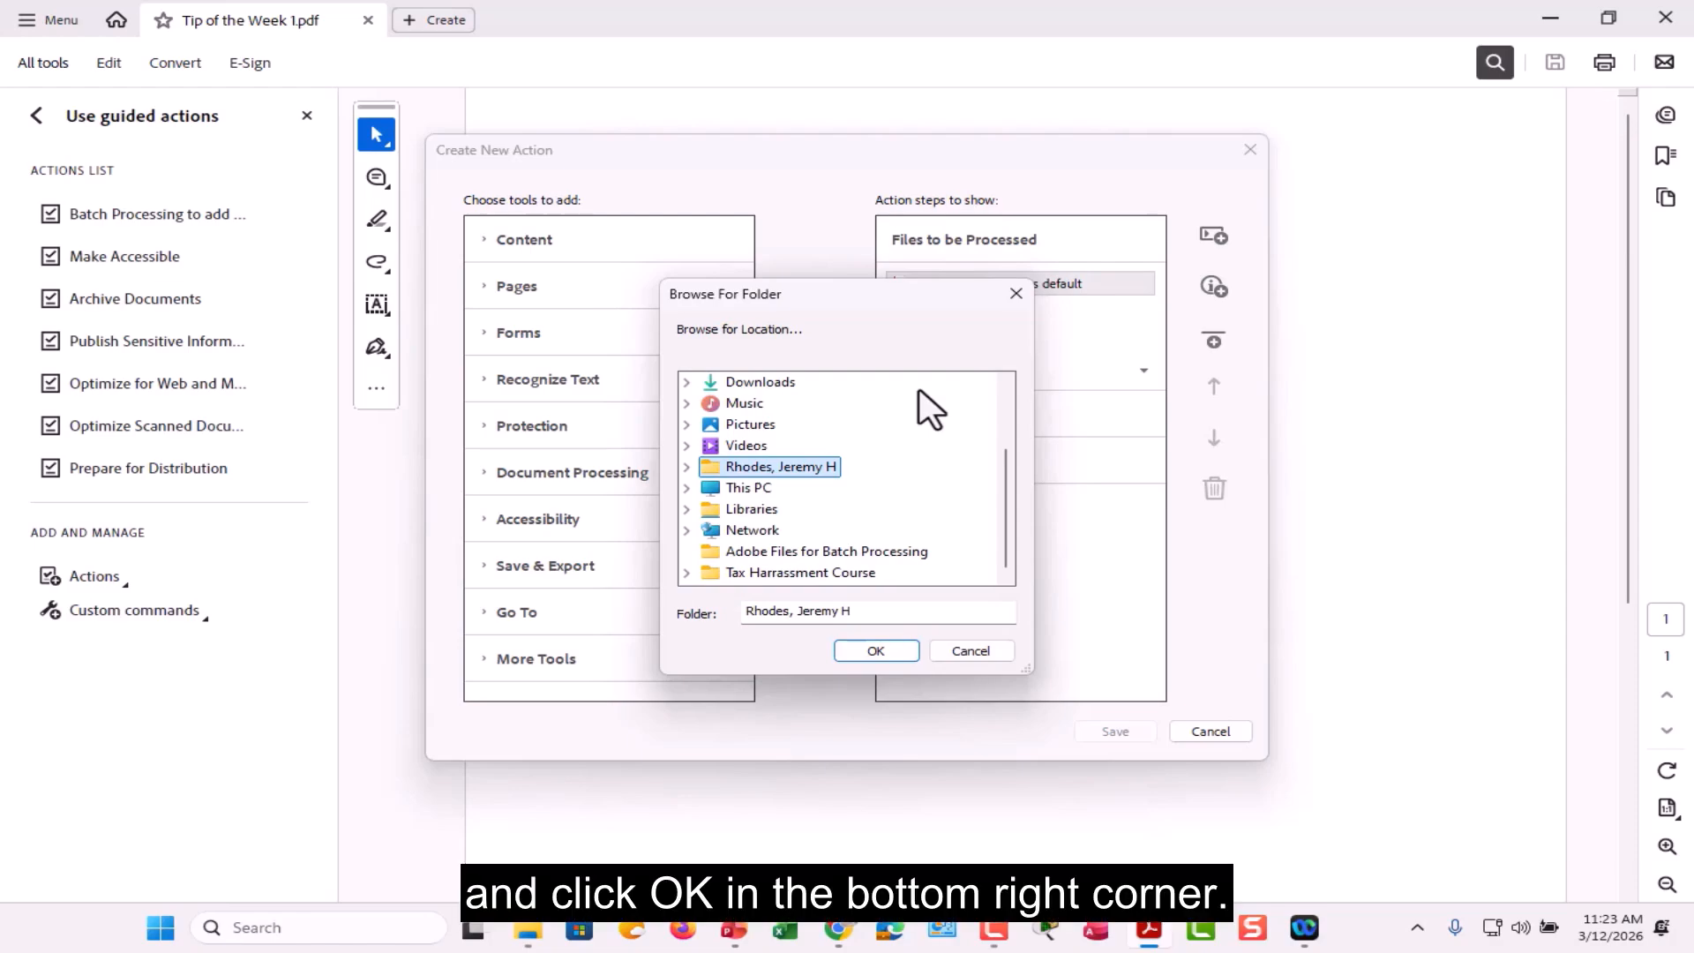
left_click(800, 554)
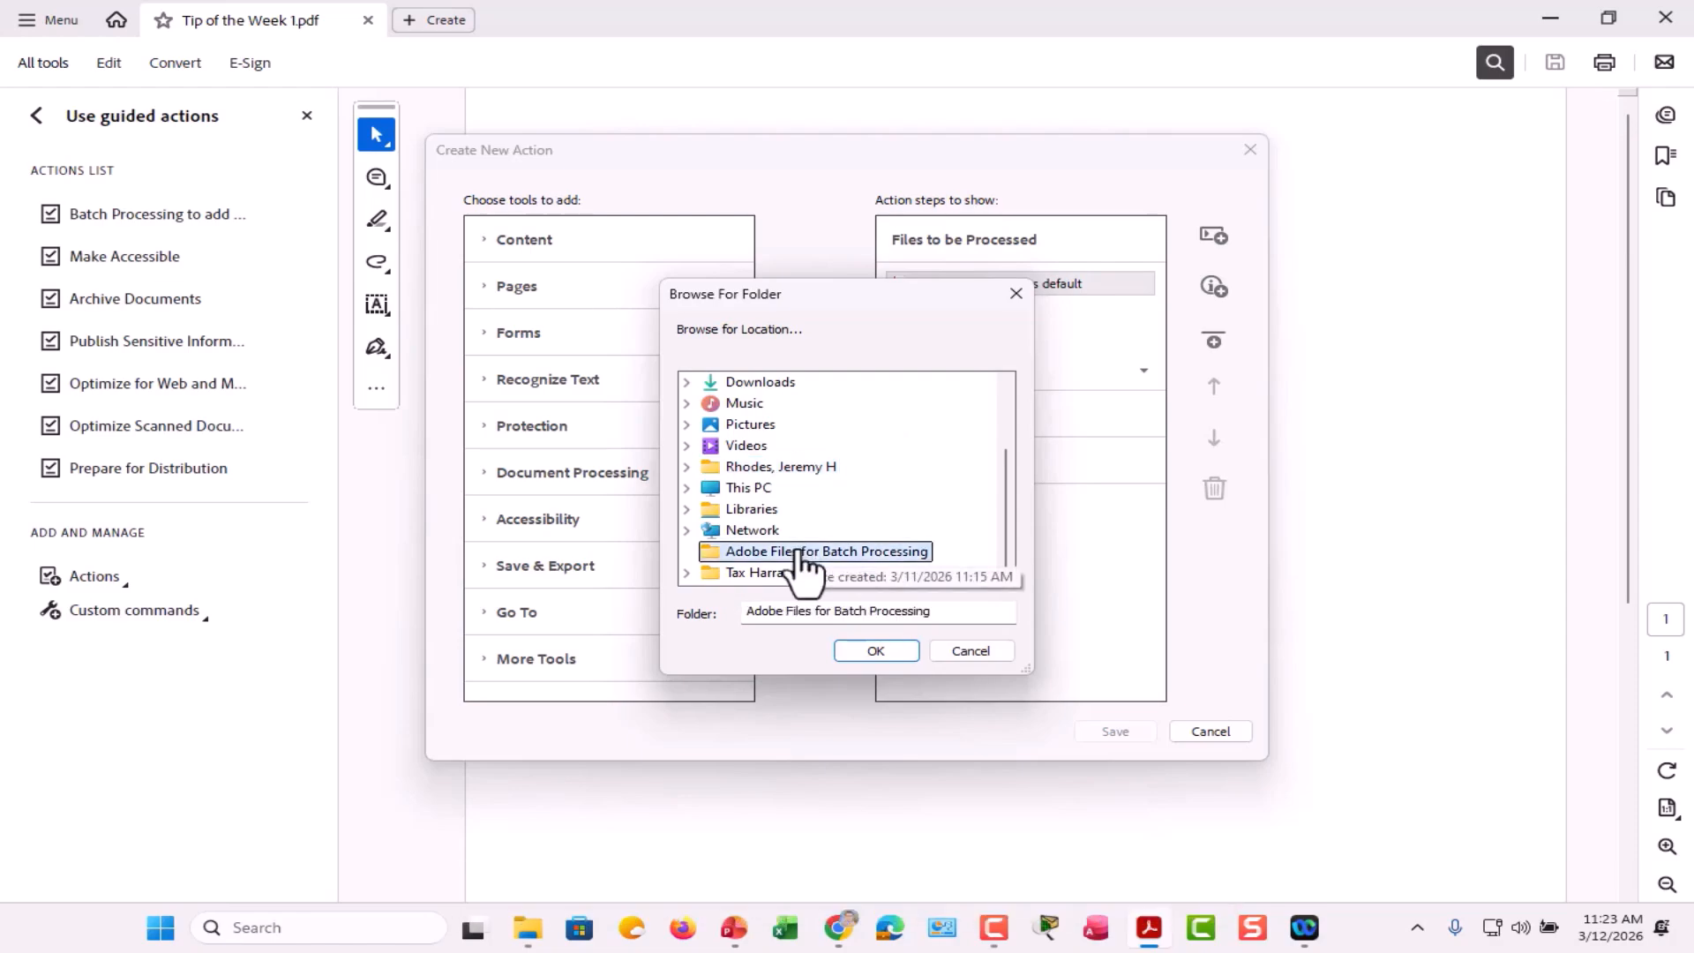
left_click(877, 655)
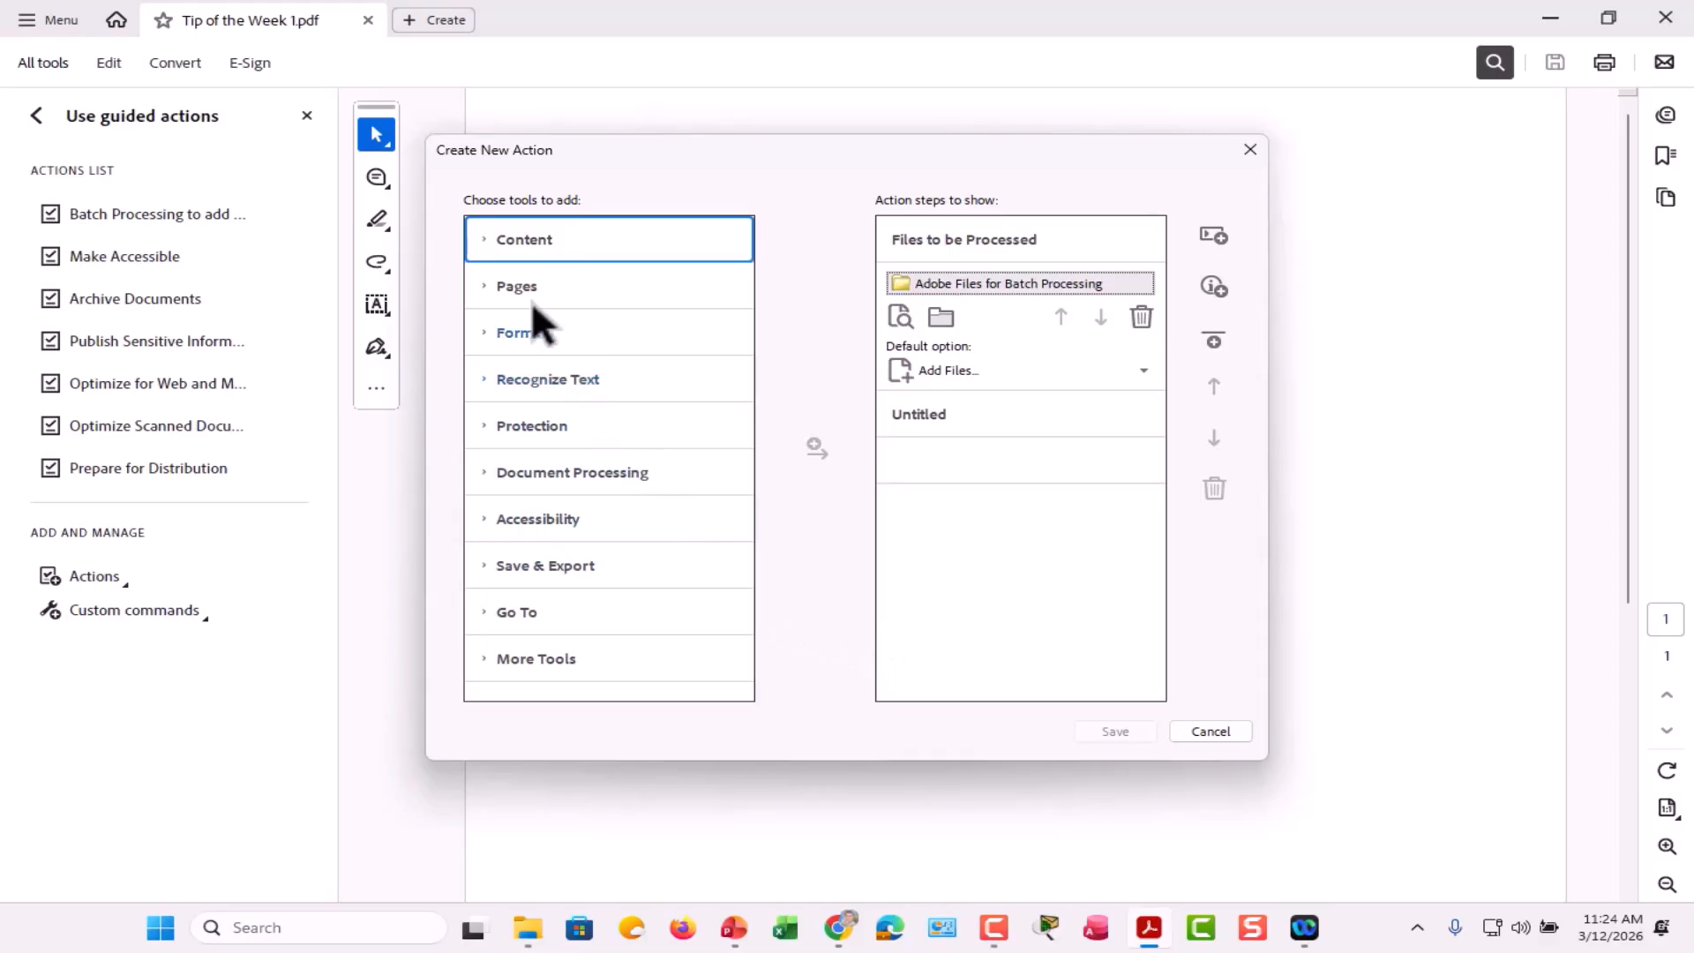
- Add the Add Header & Footer tool from the Pages category to the action steps
left_click(517, 280)
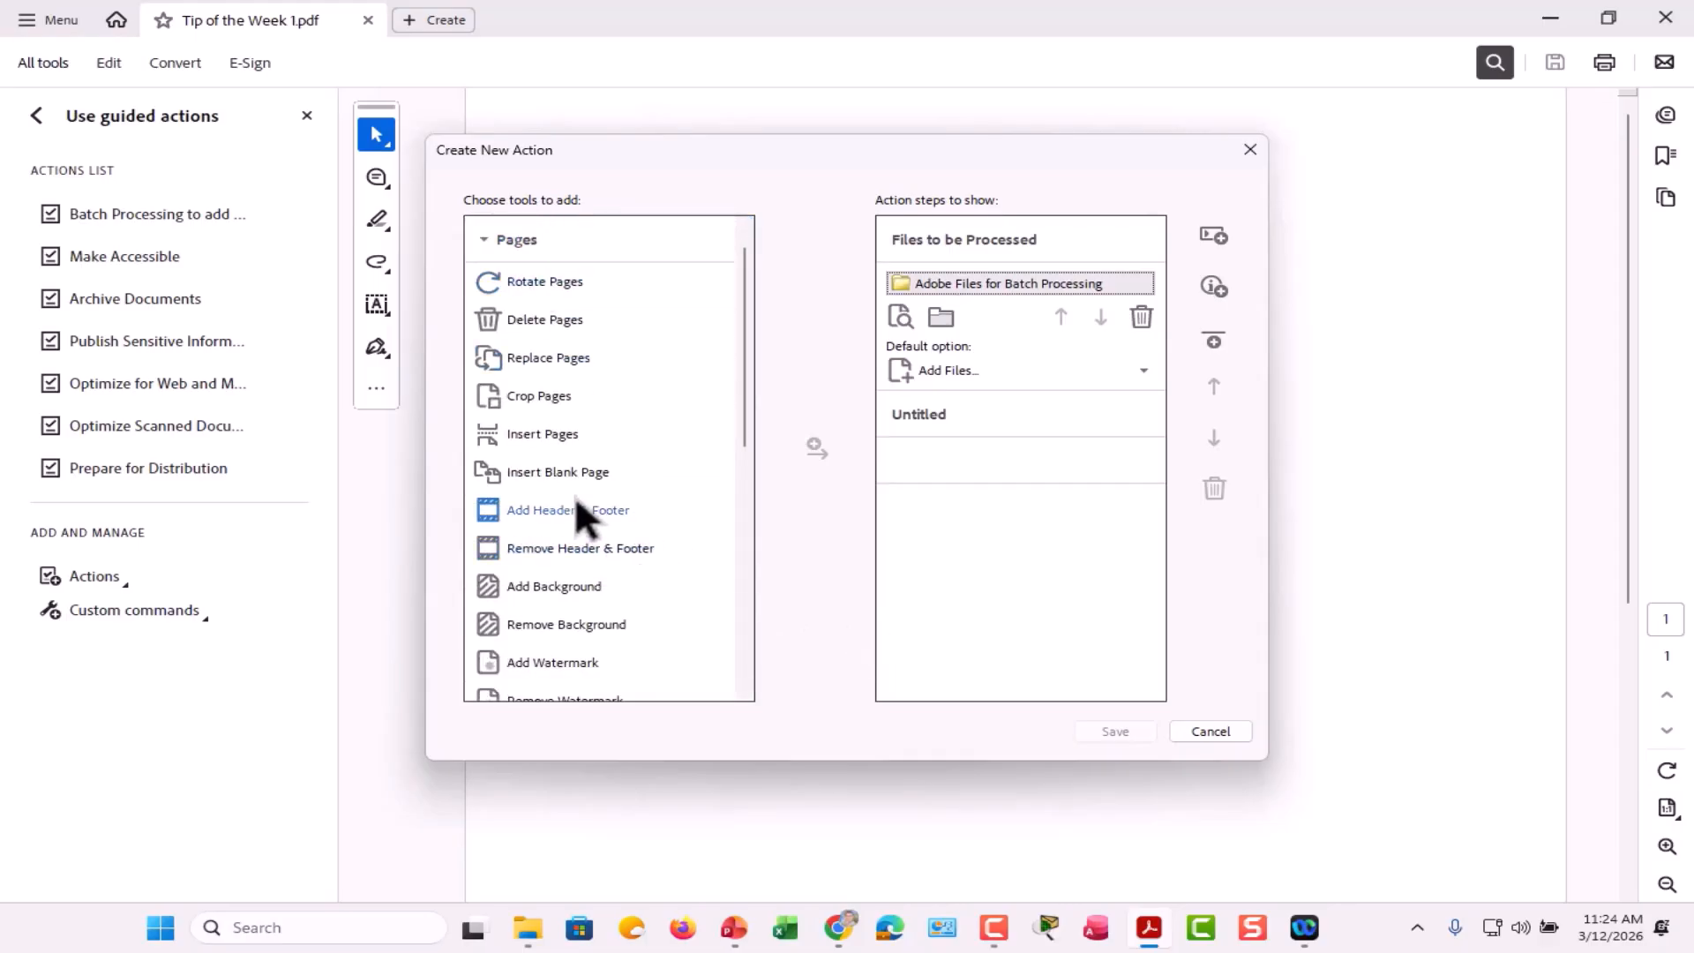
left_click(567, 509)
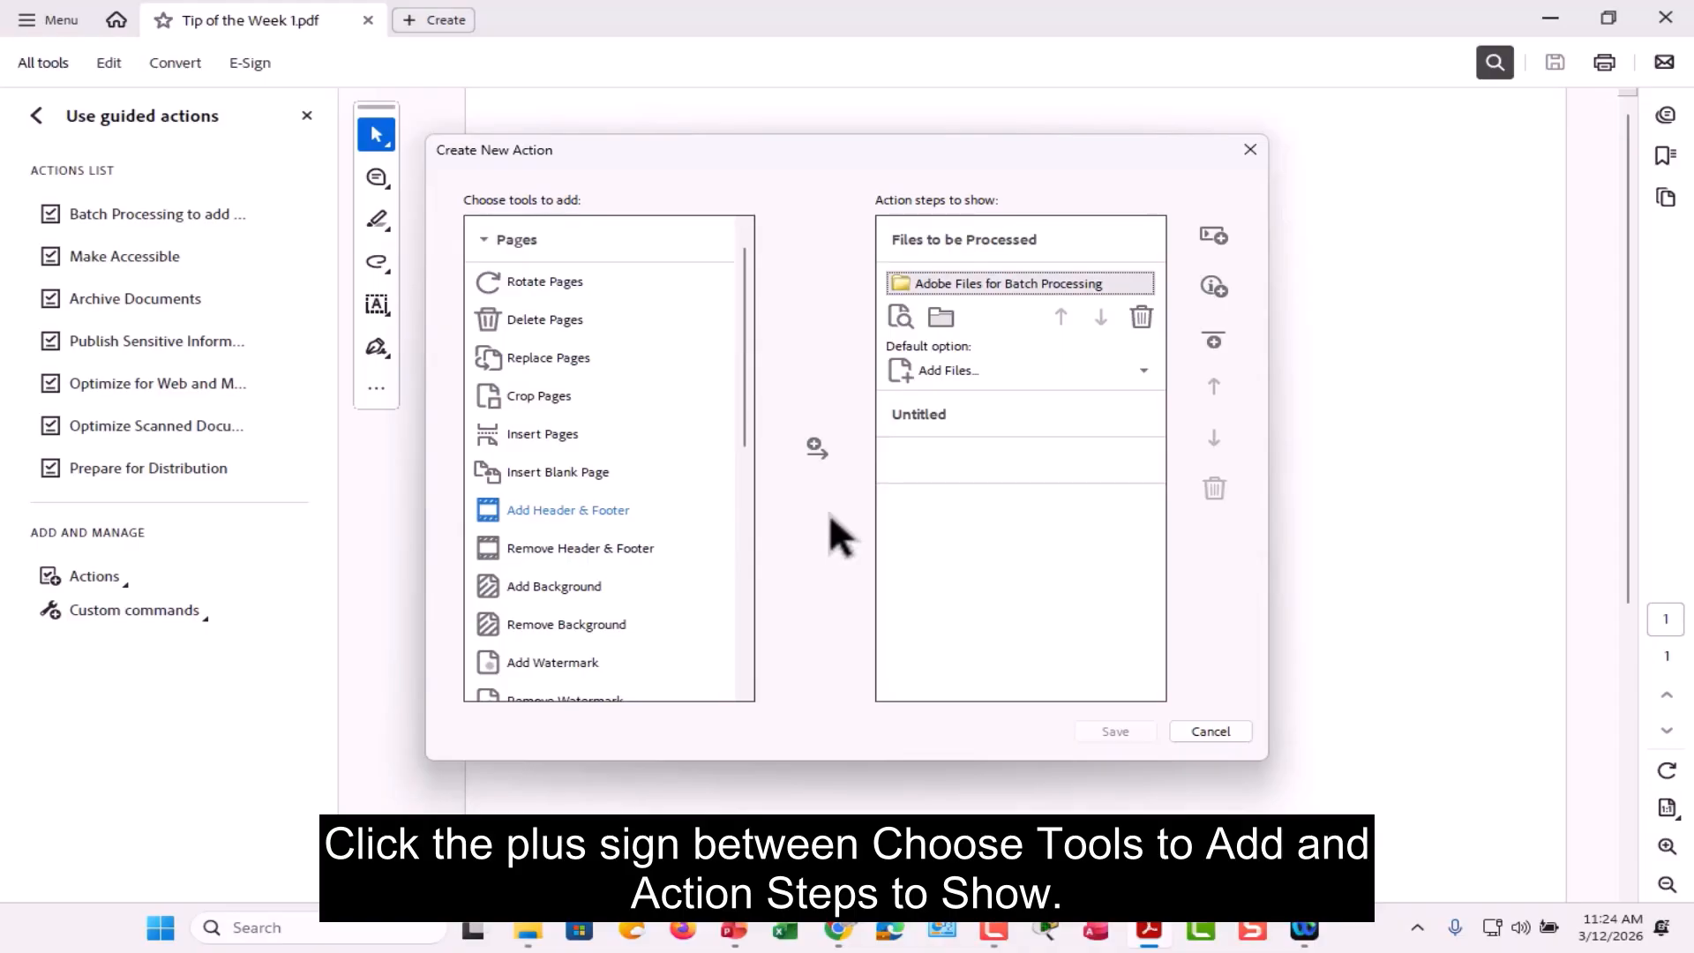
left_click(813, 449)
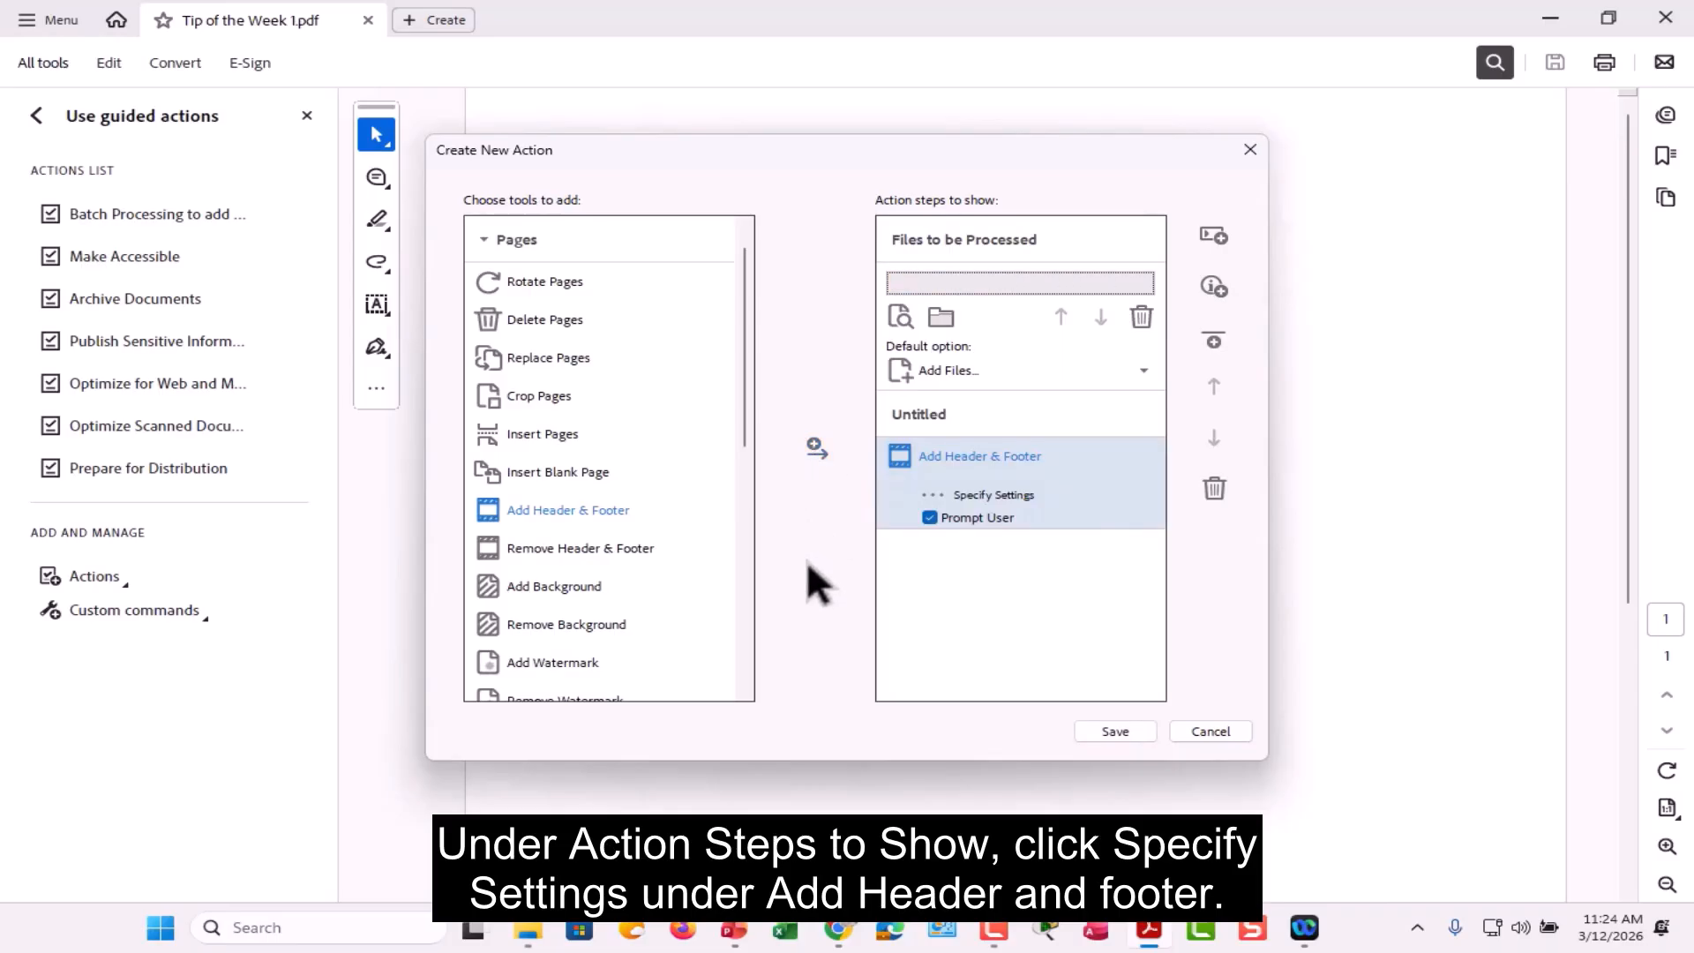
- Set the center footer text to "ARCHIVE: Maintained for historical reference only. May not meet current accessibility standards. For an accessible version, contact" plus the contact's e-mail
left_click(962, 490)
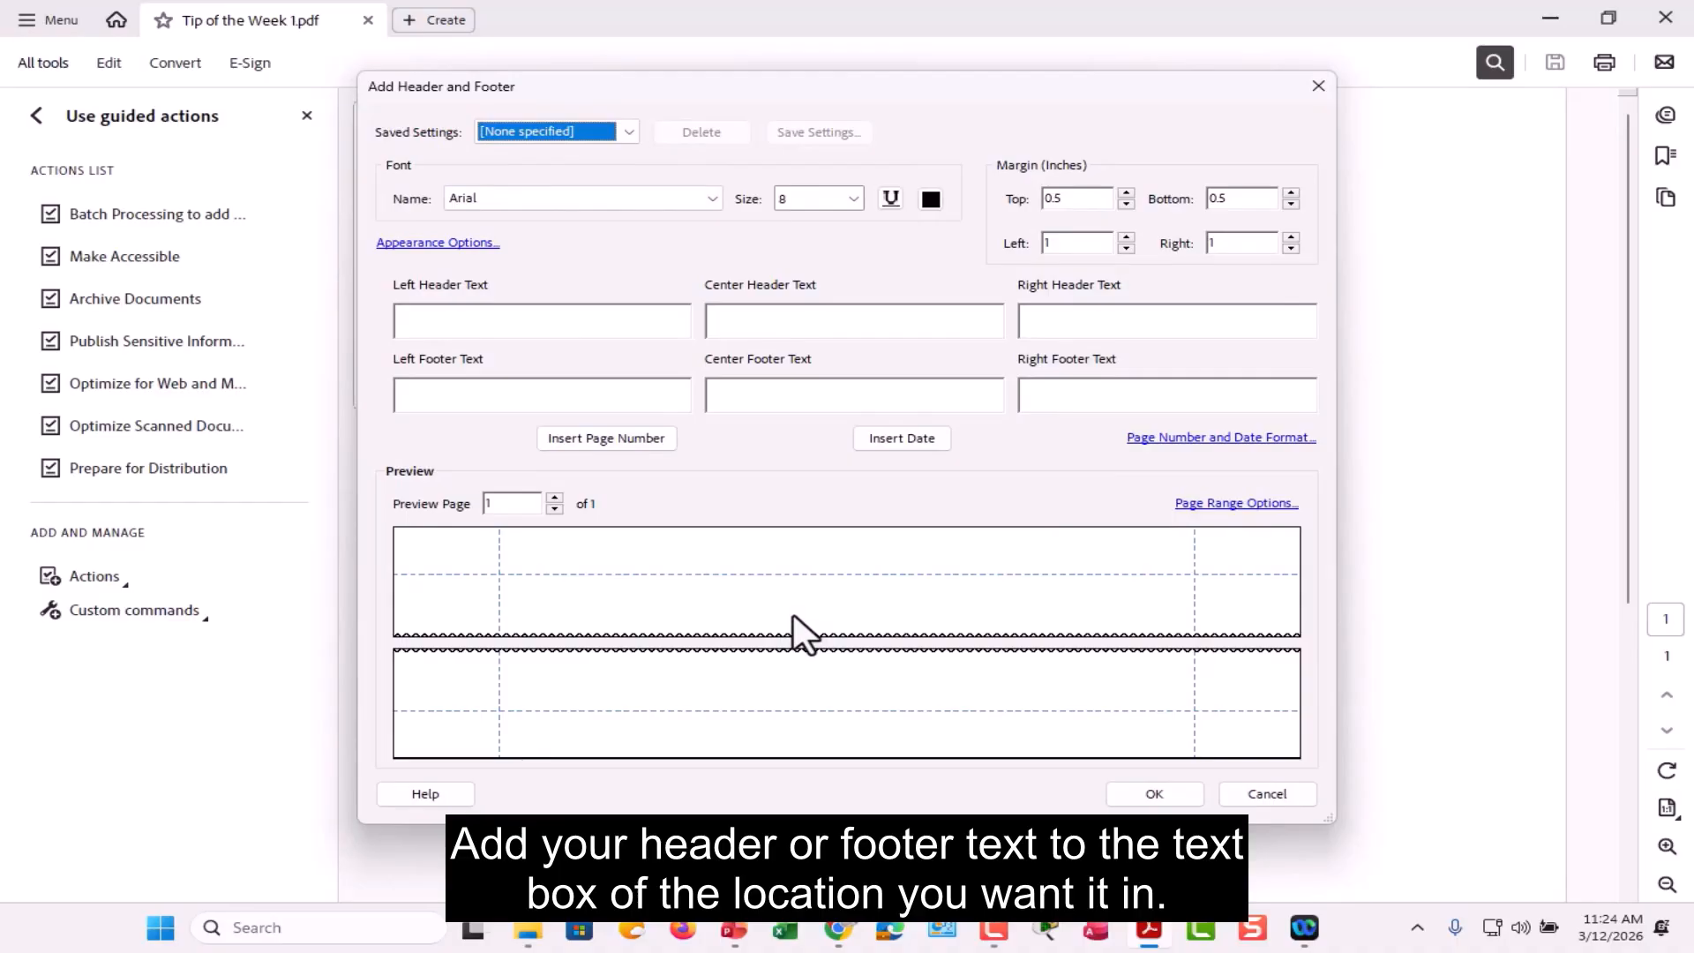
left_click(786, 401)
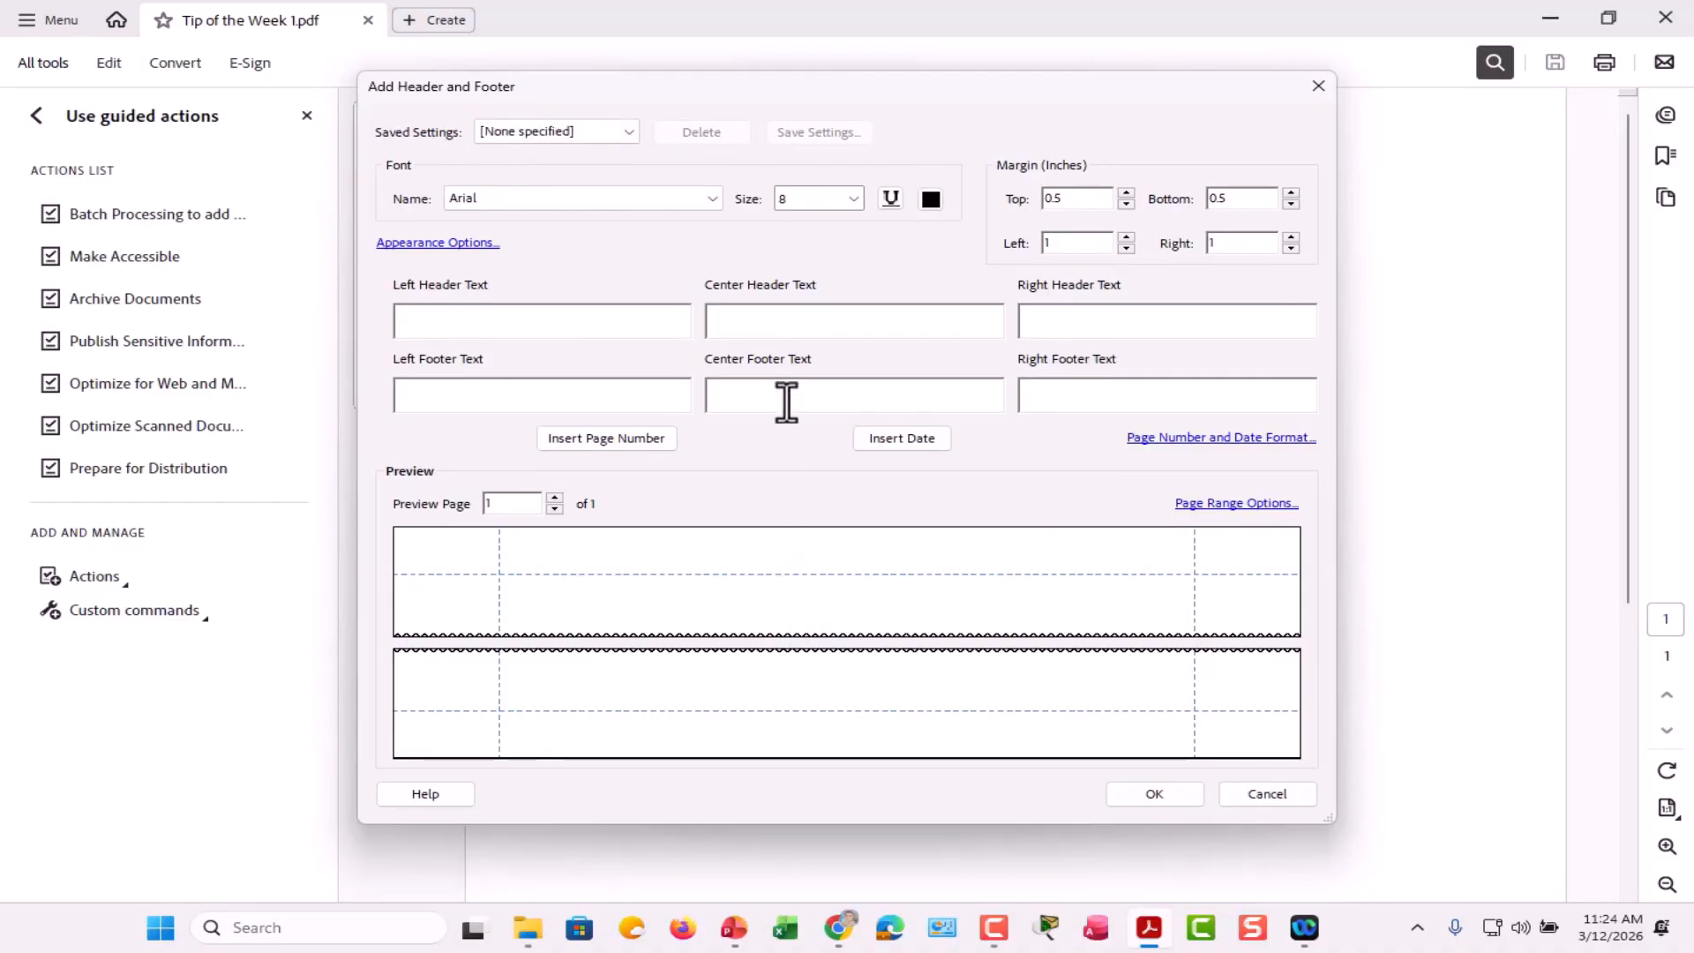
key("ctrl+v")
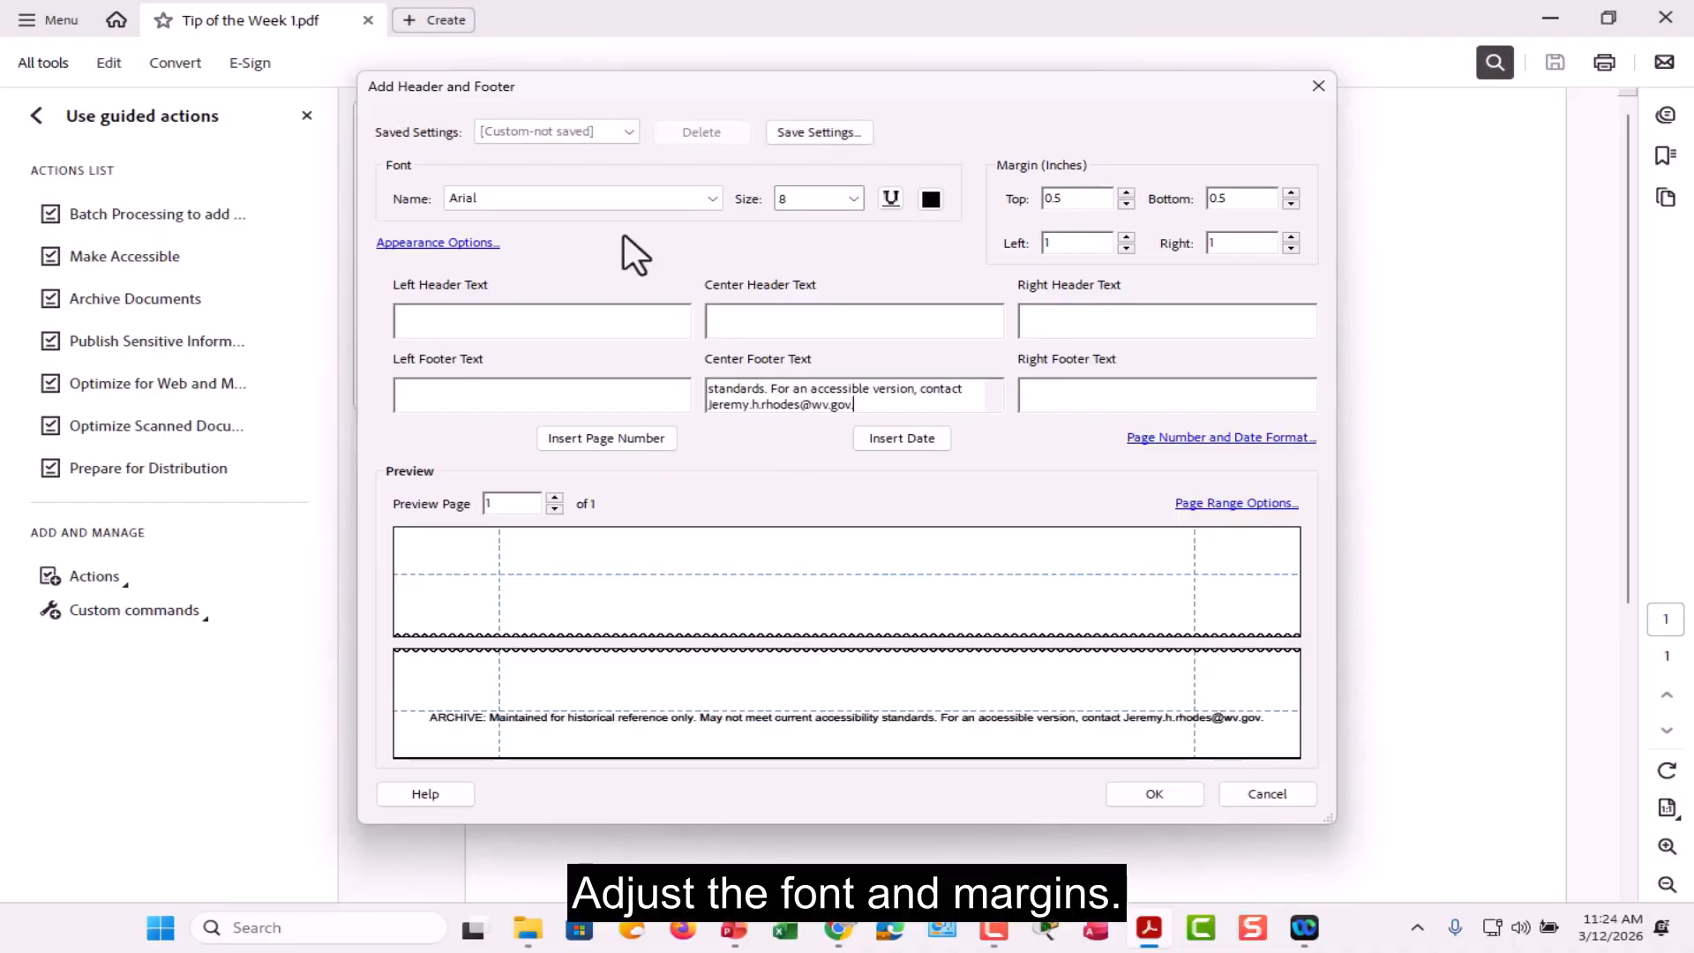
- Set the header and footer font to Calibri at size 11
left_click(720, 202)
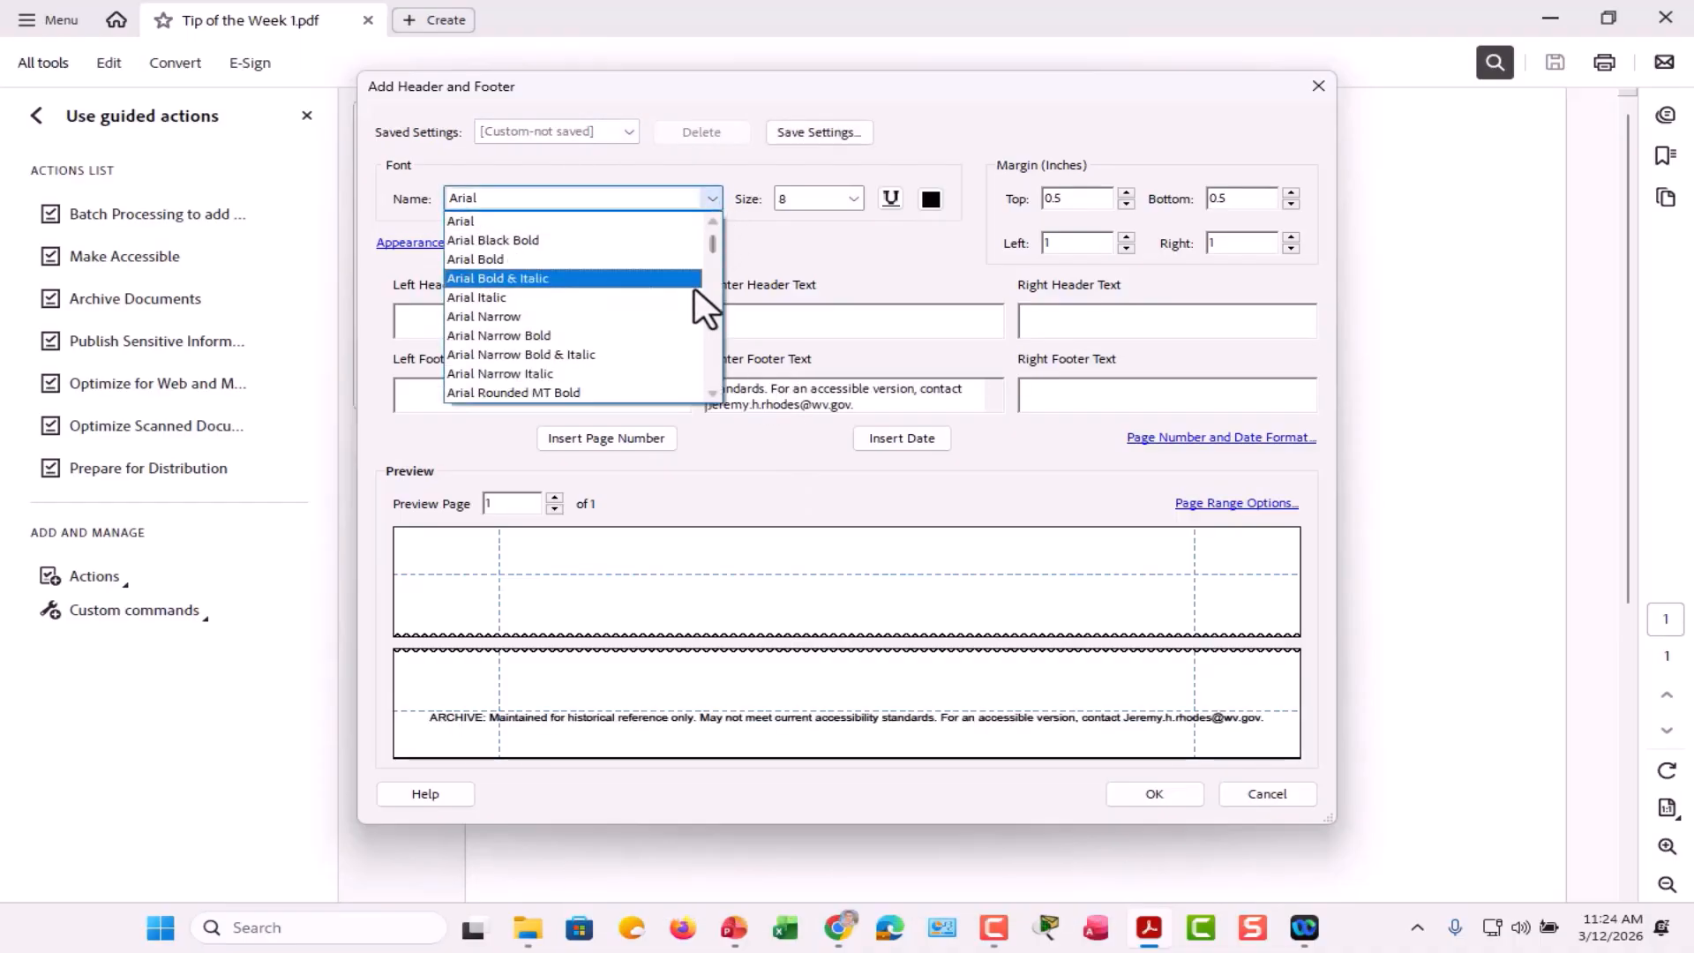
scroll(695, 287, "down", 5)
scroll(695, 287, "down", 12)
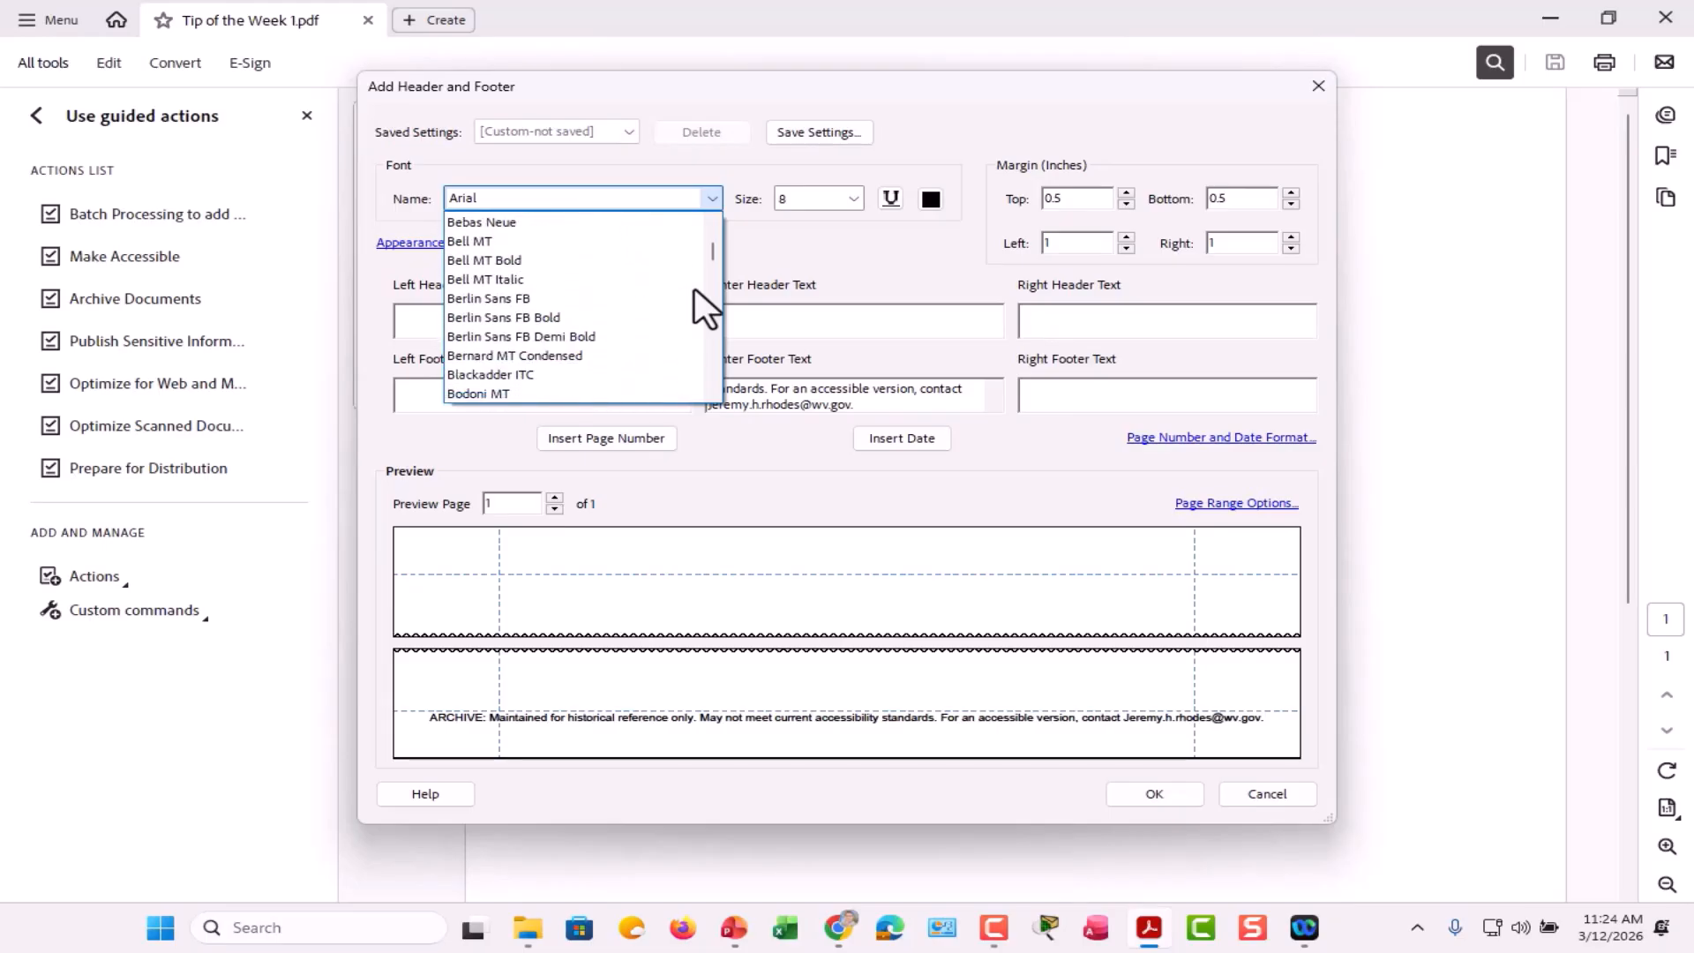
scroll(695, 287, "down", 8)
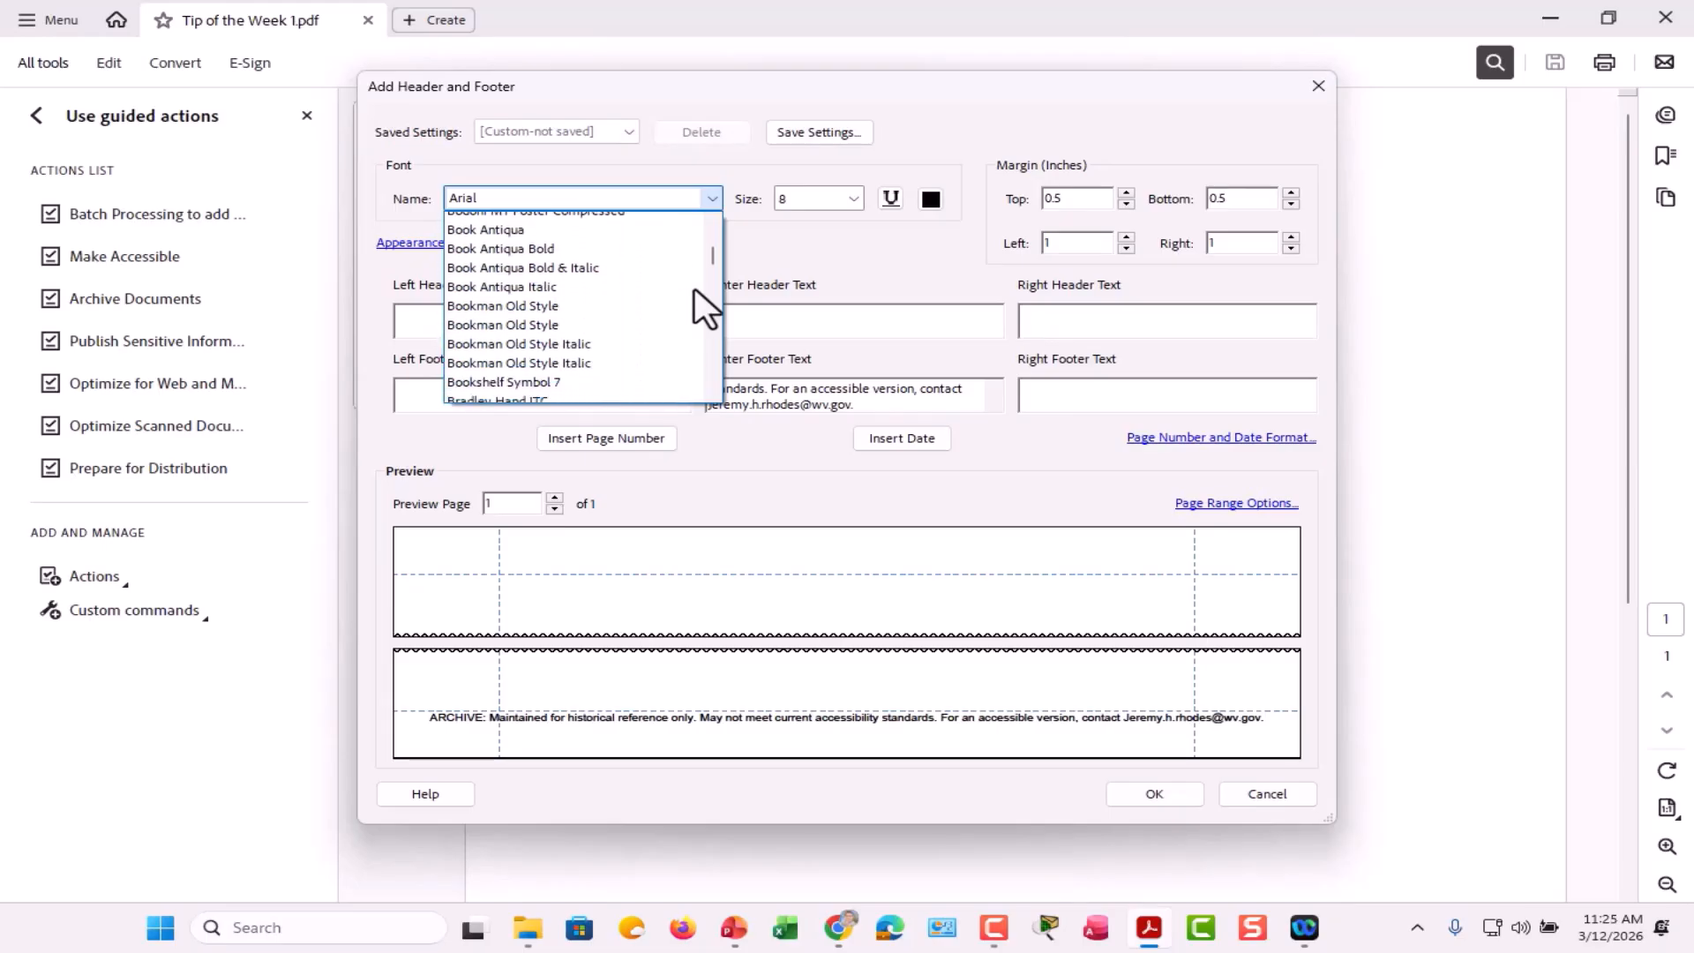
scroll(695, 287, "down", 1)
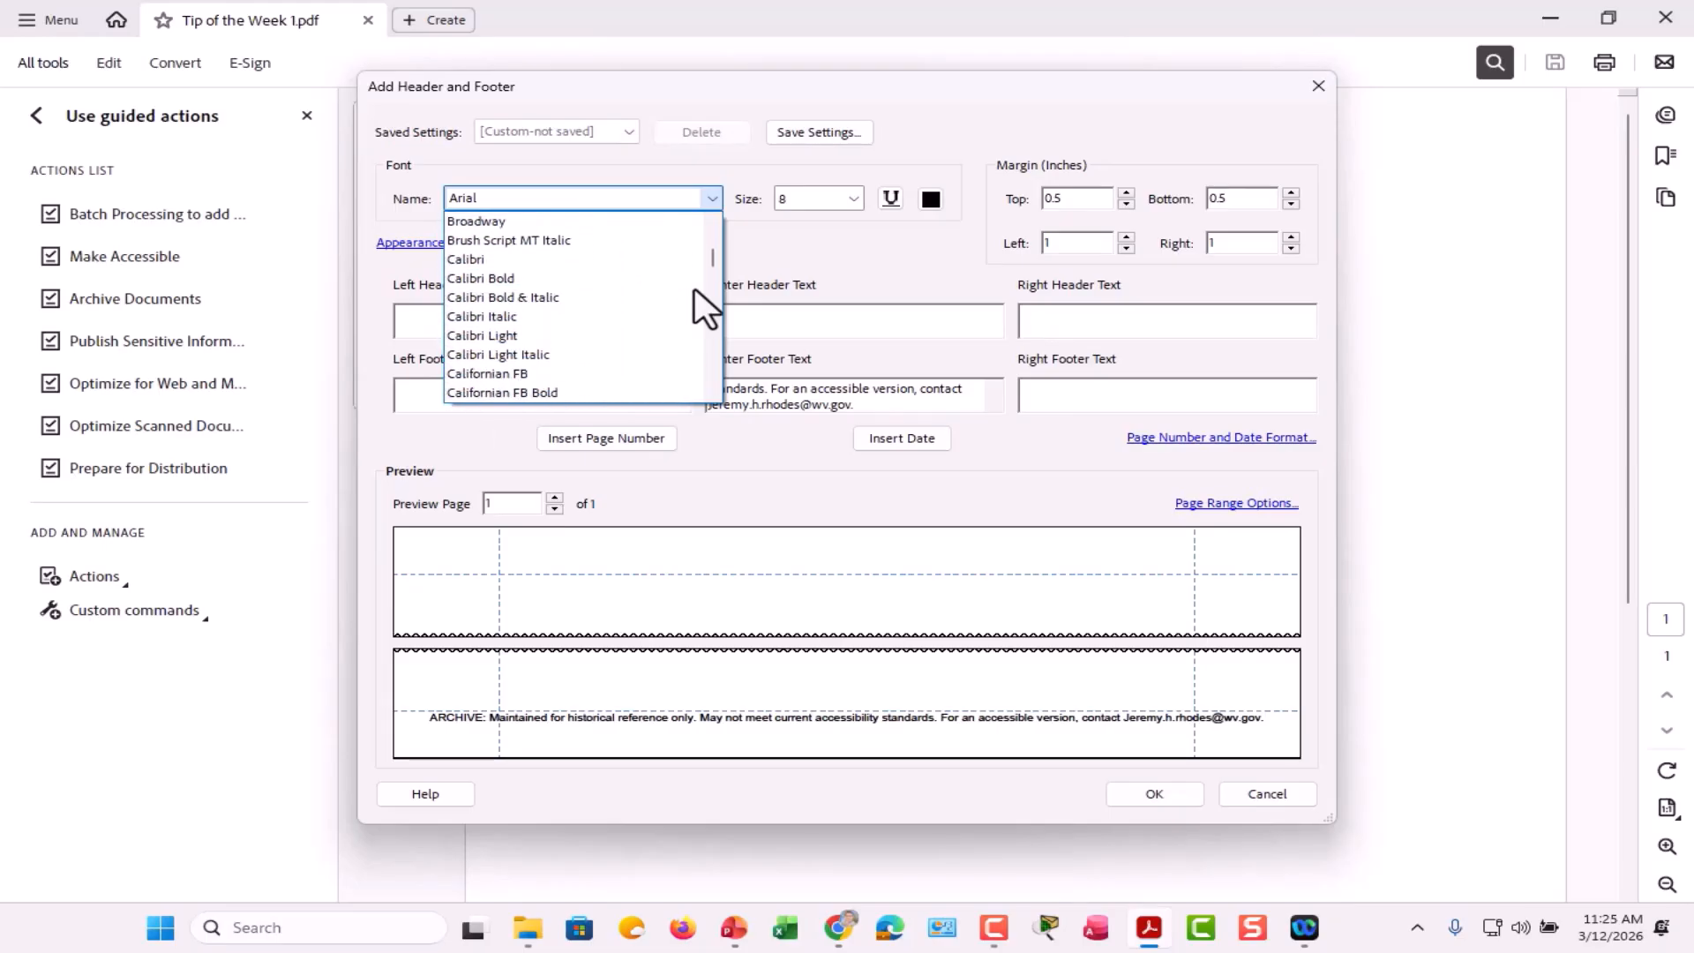
left_click(573, 260)
left_click(852, 199)
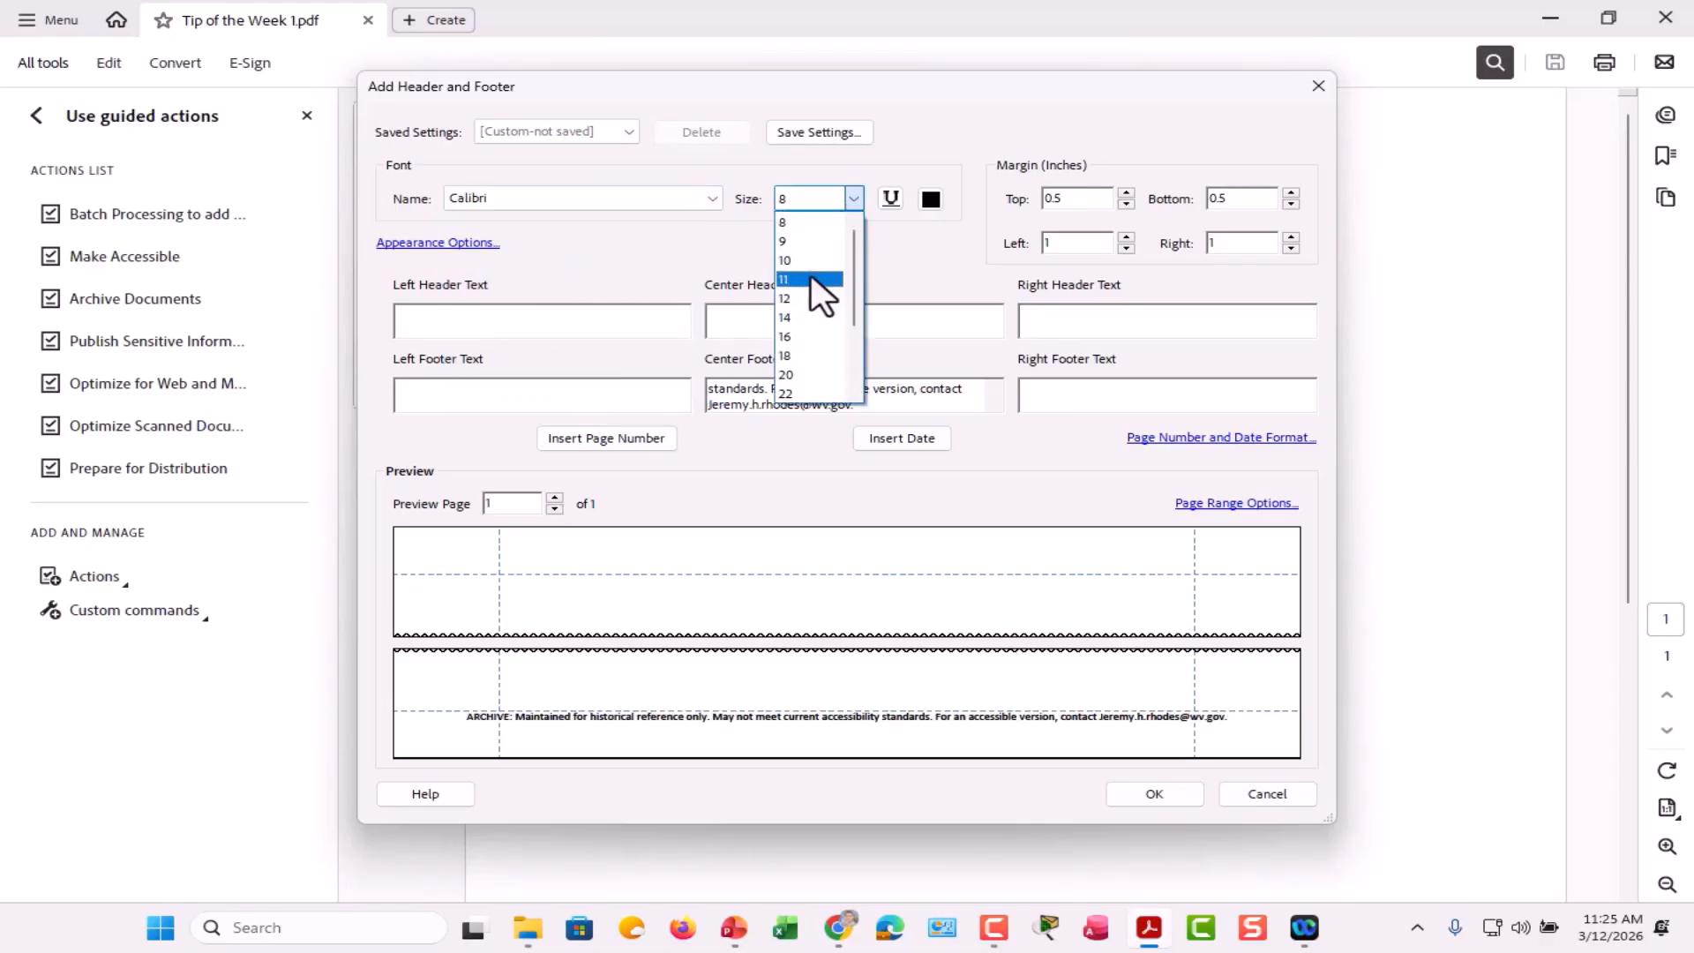
left_click(811, 278)
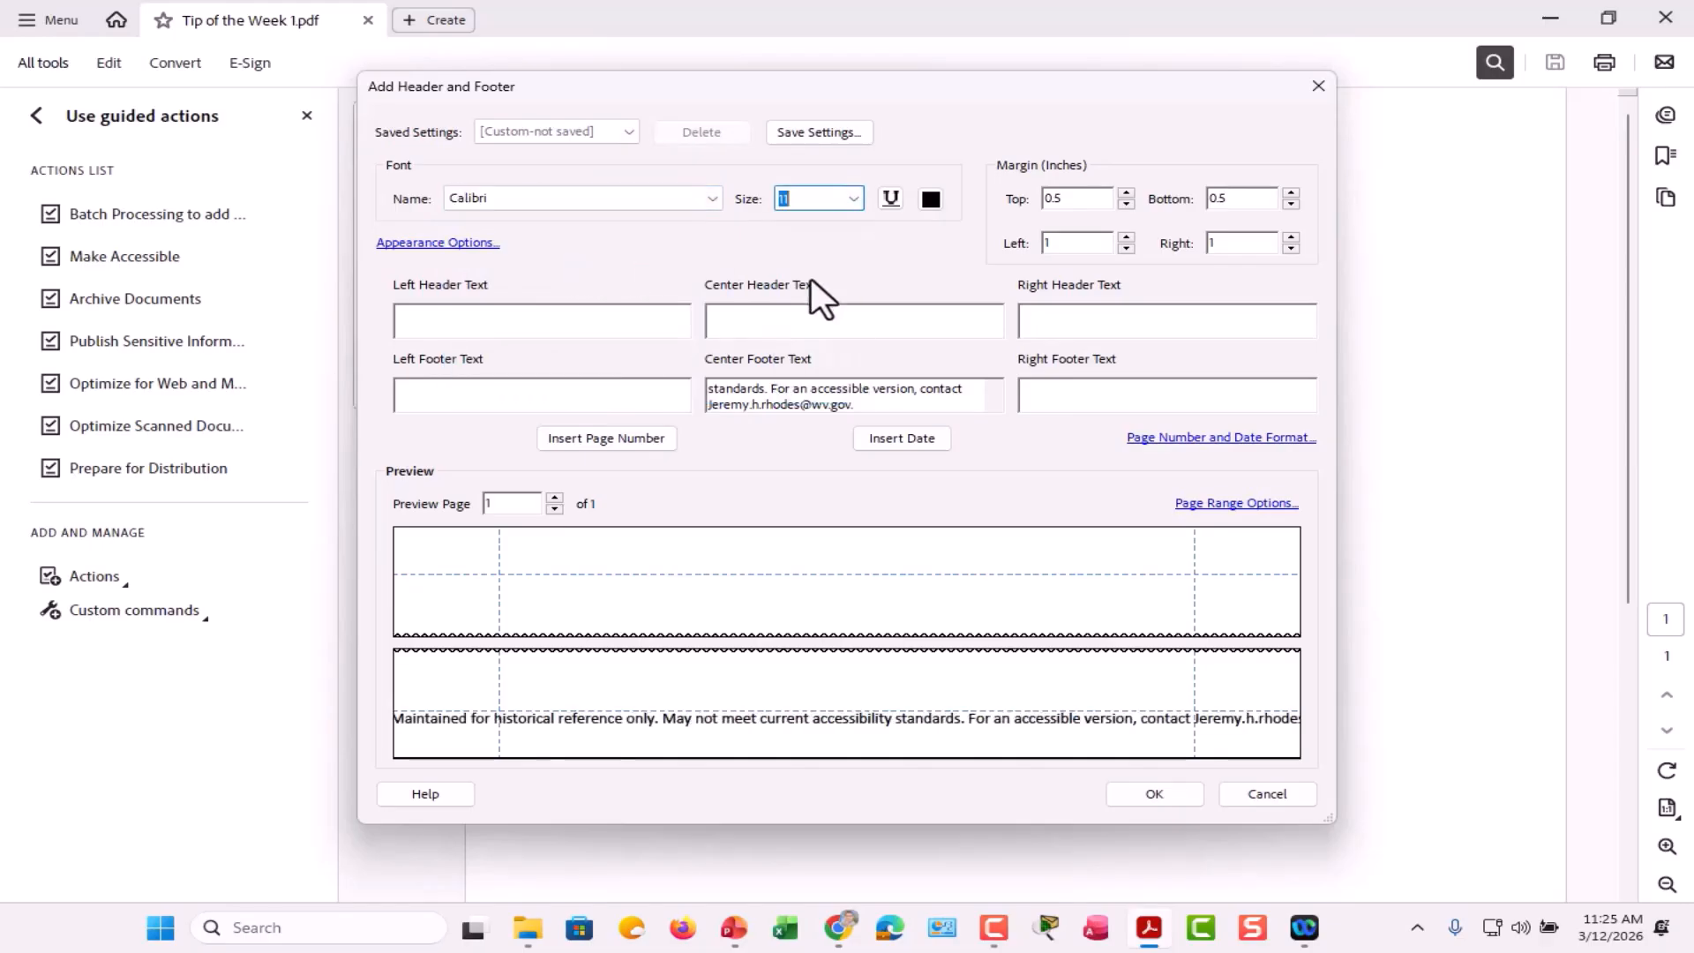
- Break the center footer text onto a second line before "standards" and turn off Prompt User for the Add Header & Footer step
left_click(839, 395)
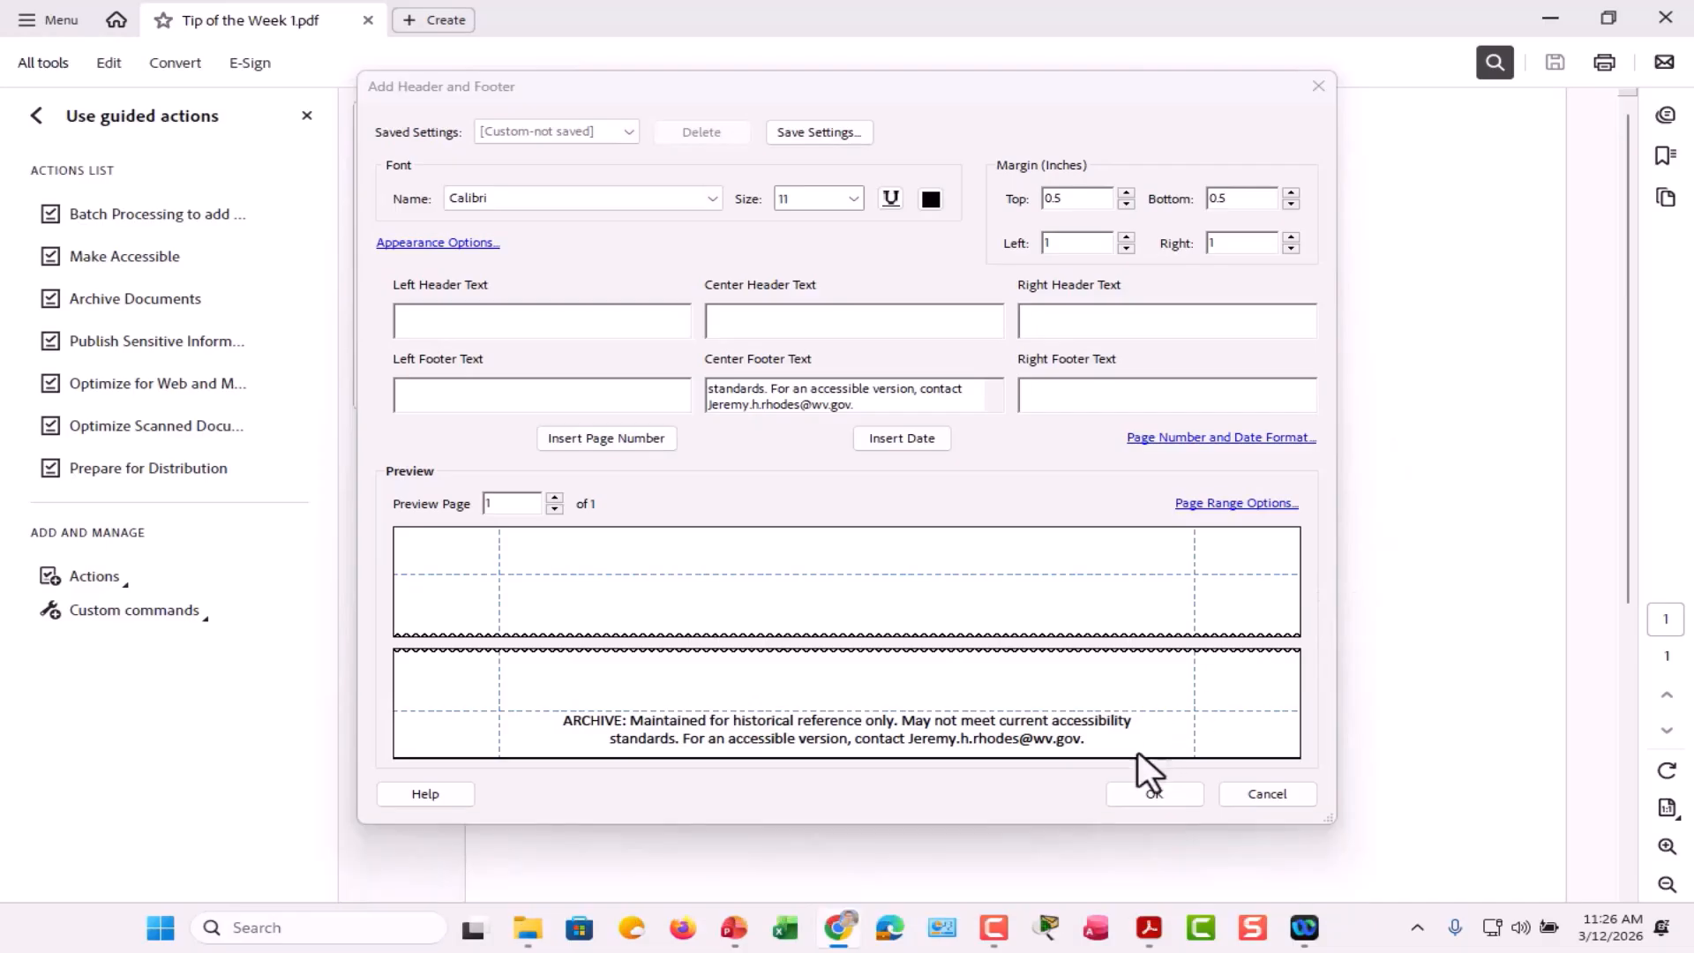
left_click(1139, 790)
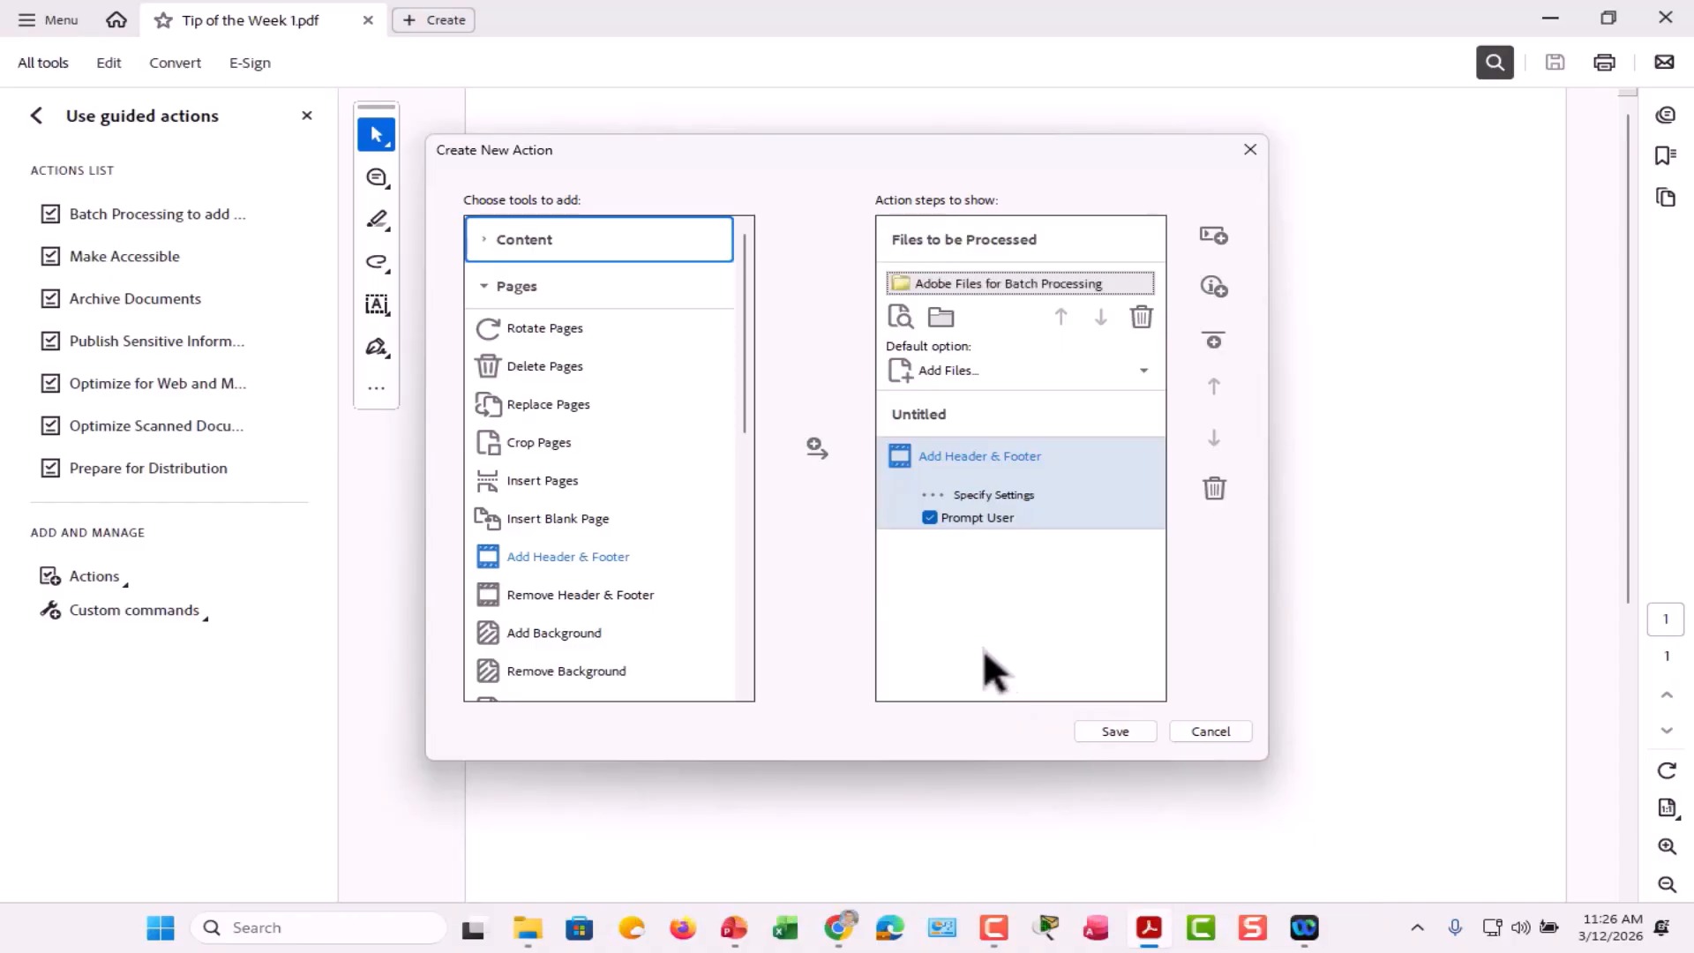
left_click(930, 518)
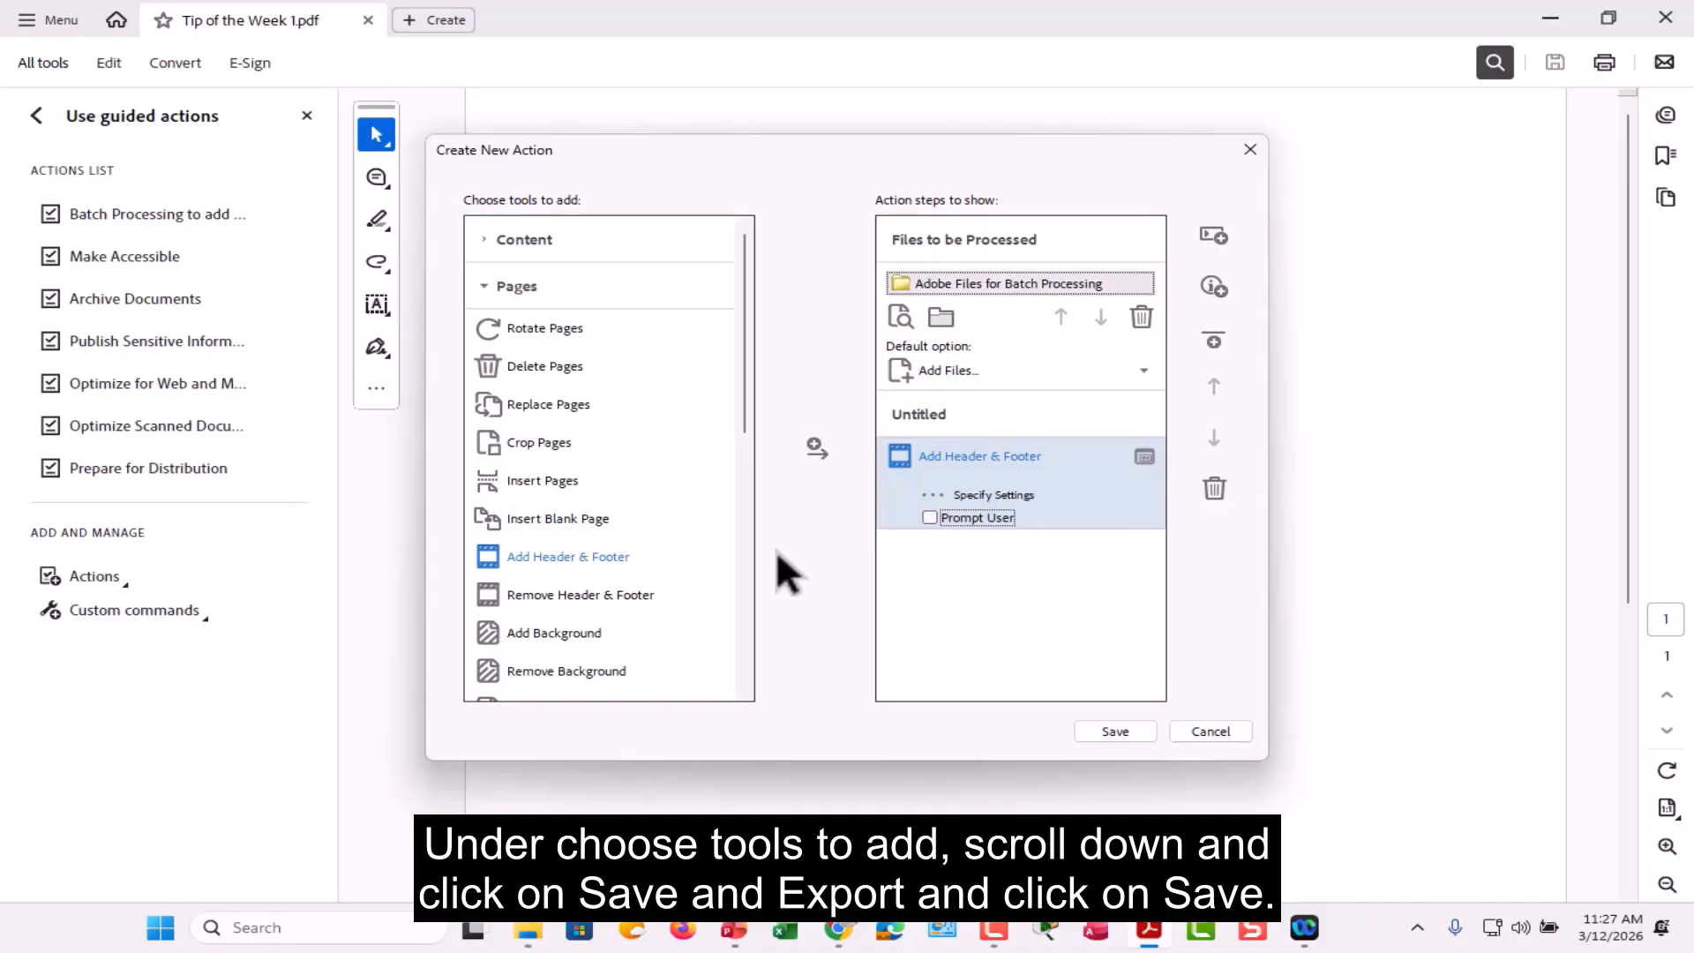
- Add a Save step from Save & Export to the action, keeping original file names and saving as Adobe PDF
scroll(670, 569, "down", 10)
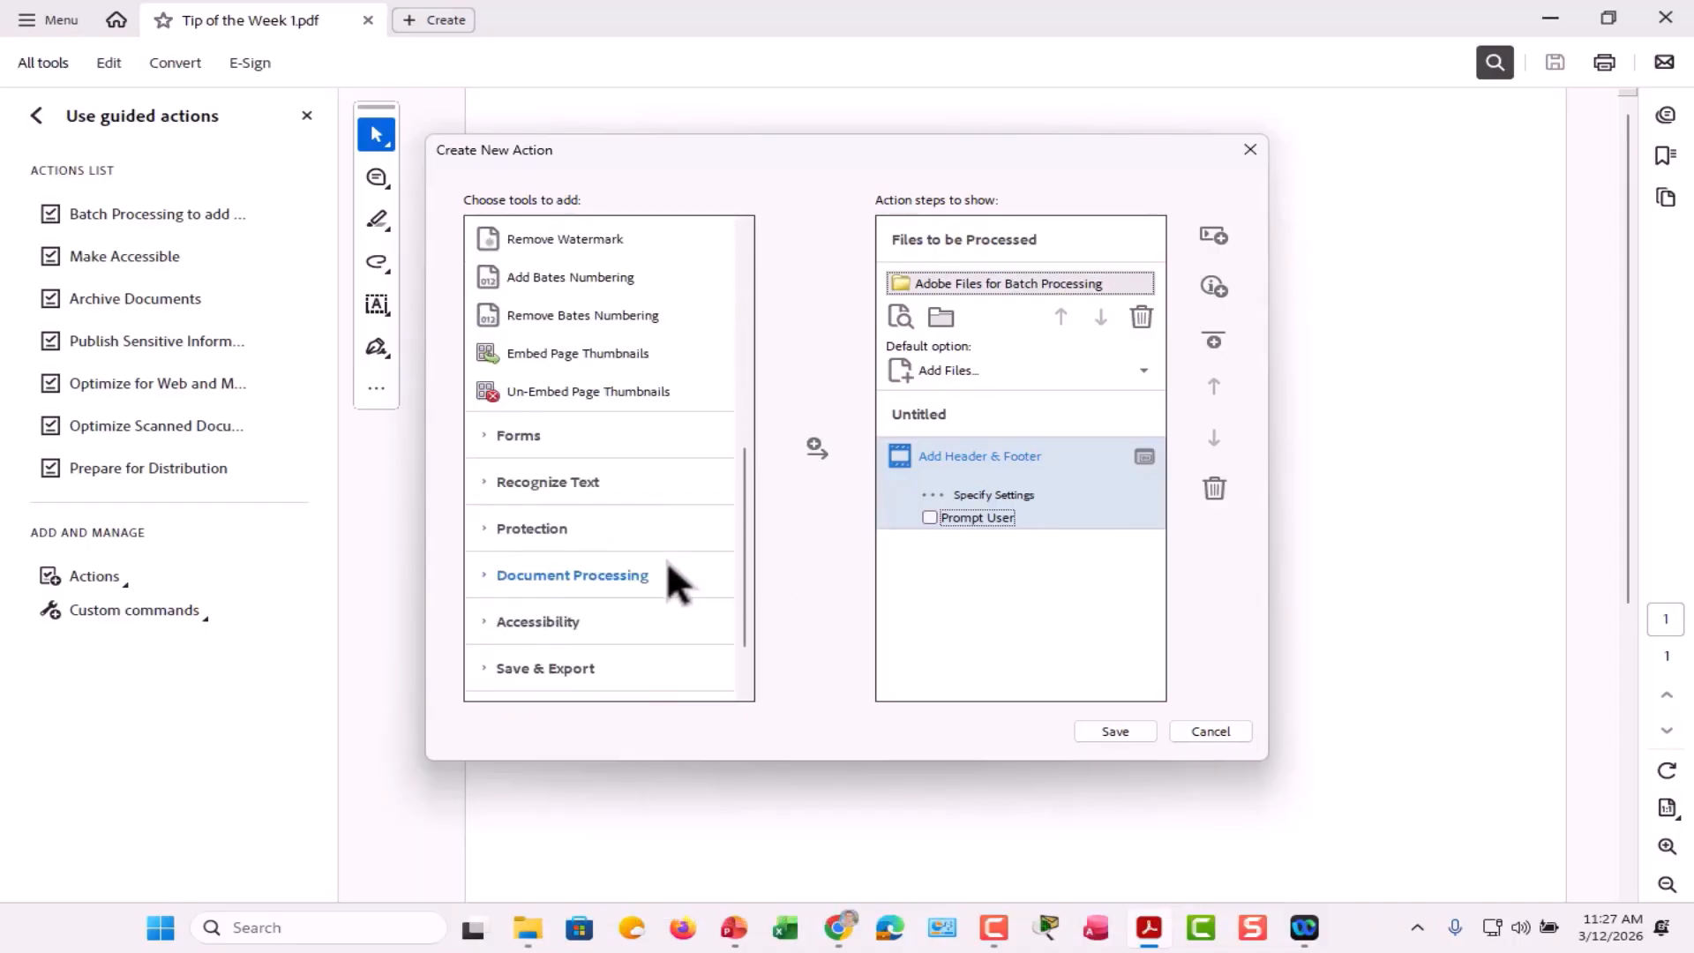
scroll(666, 565, "down", 2)
left_click(485, 581)
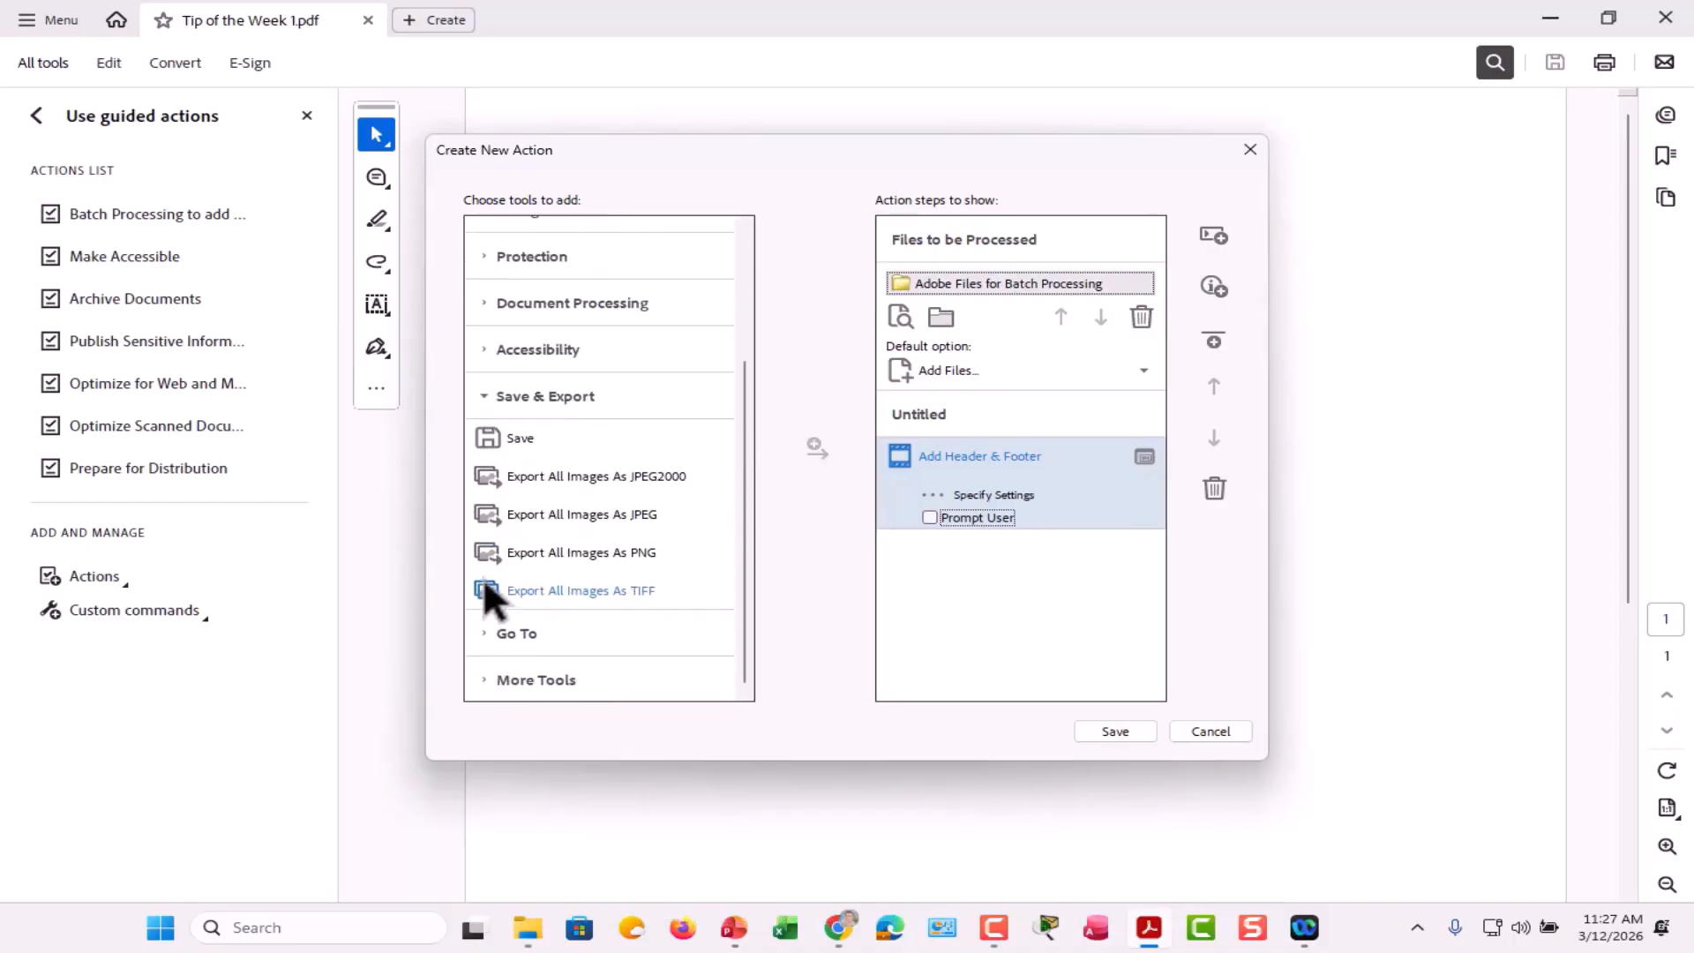
left_click(533, 433)
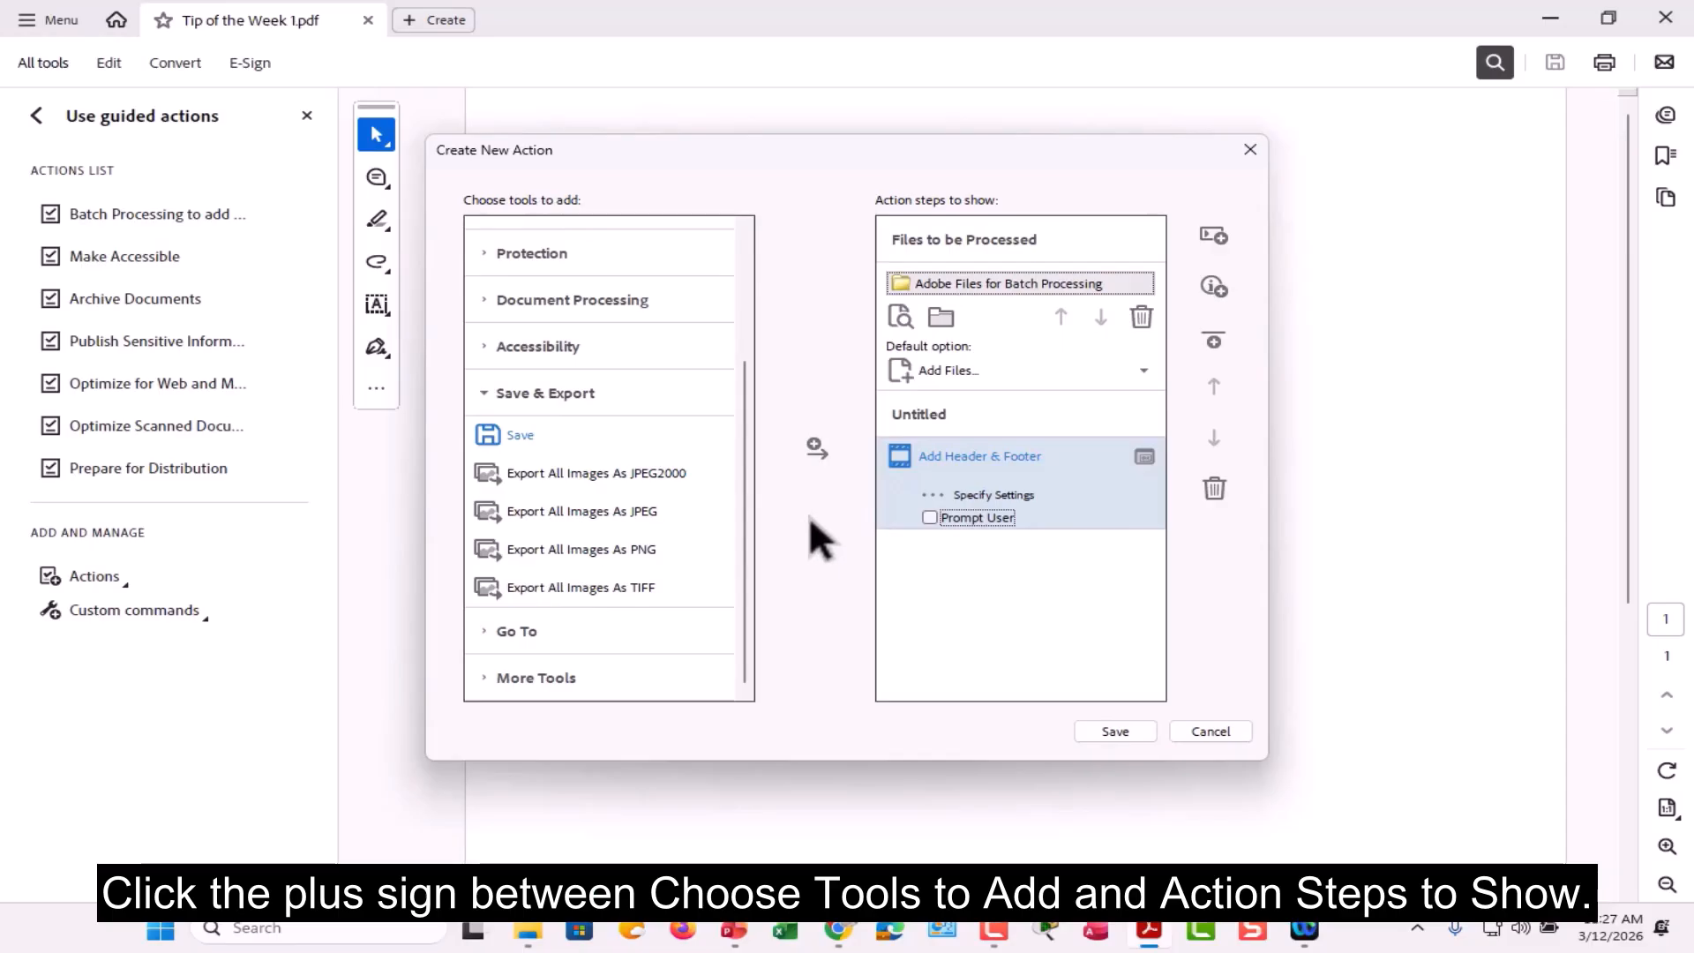
left_click(817, 448)
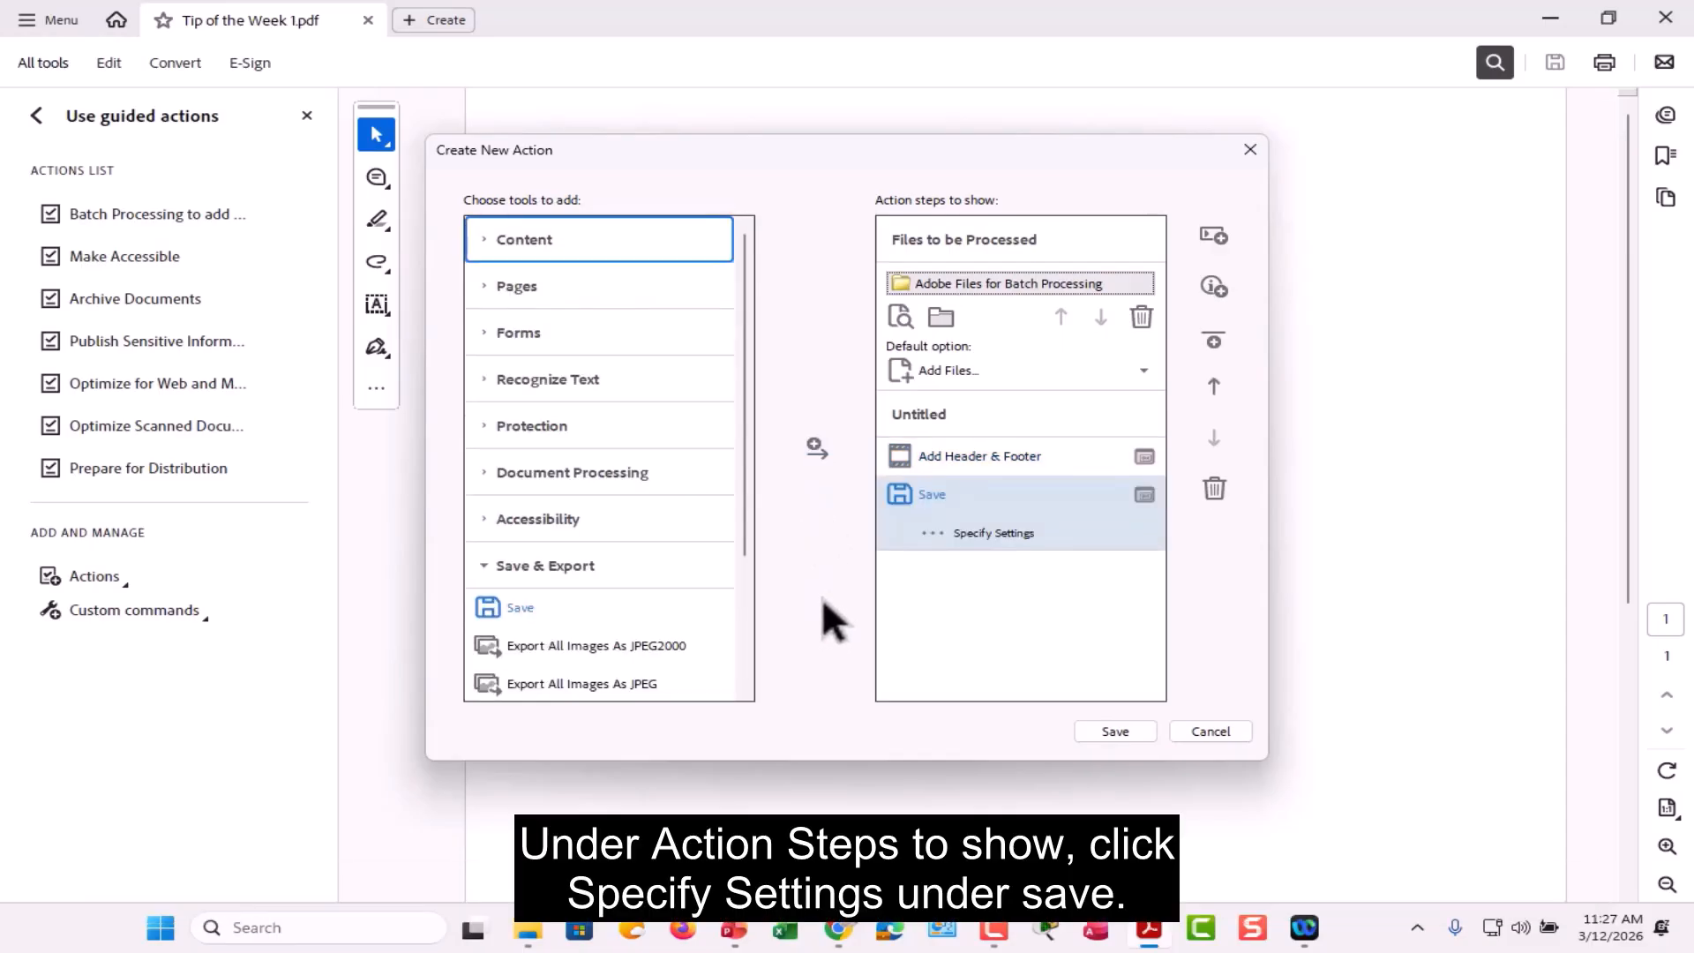
left_click(992, 531)
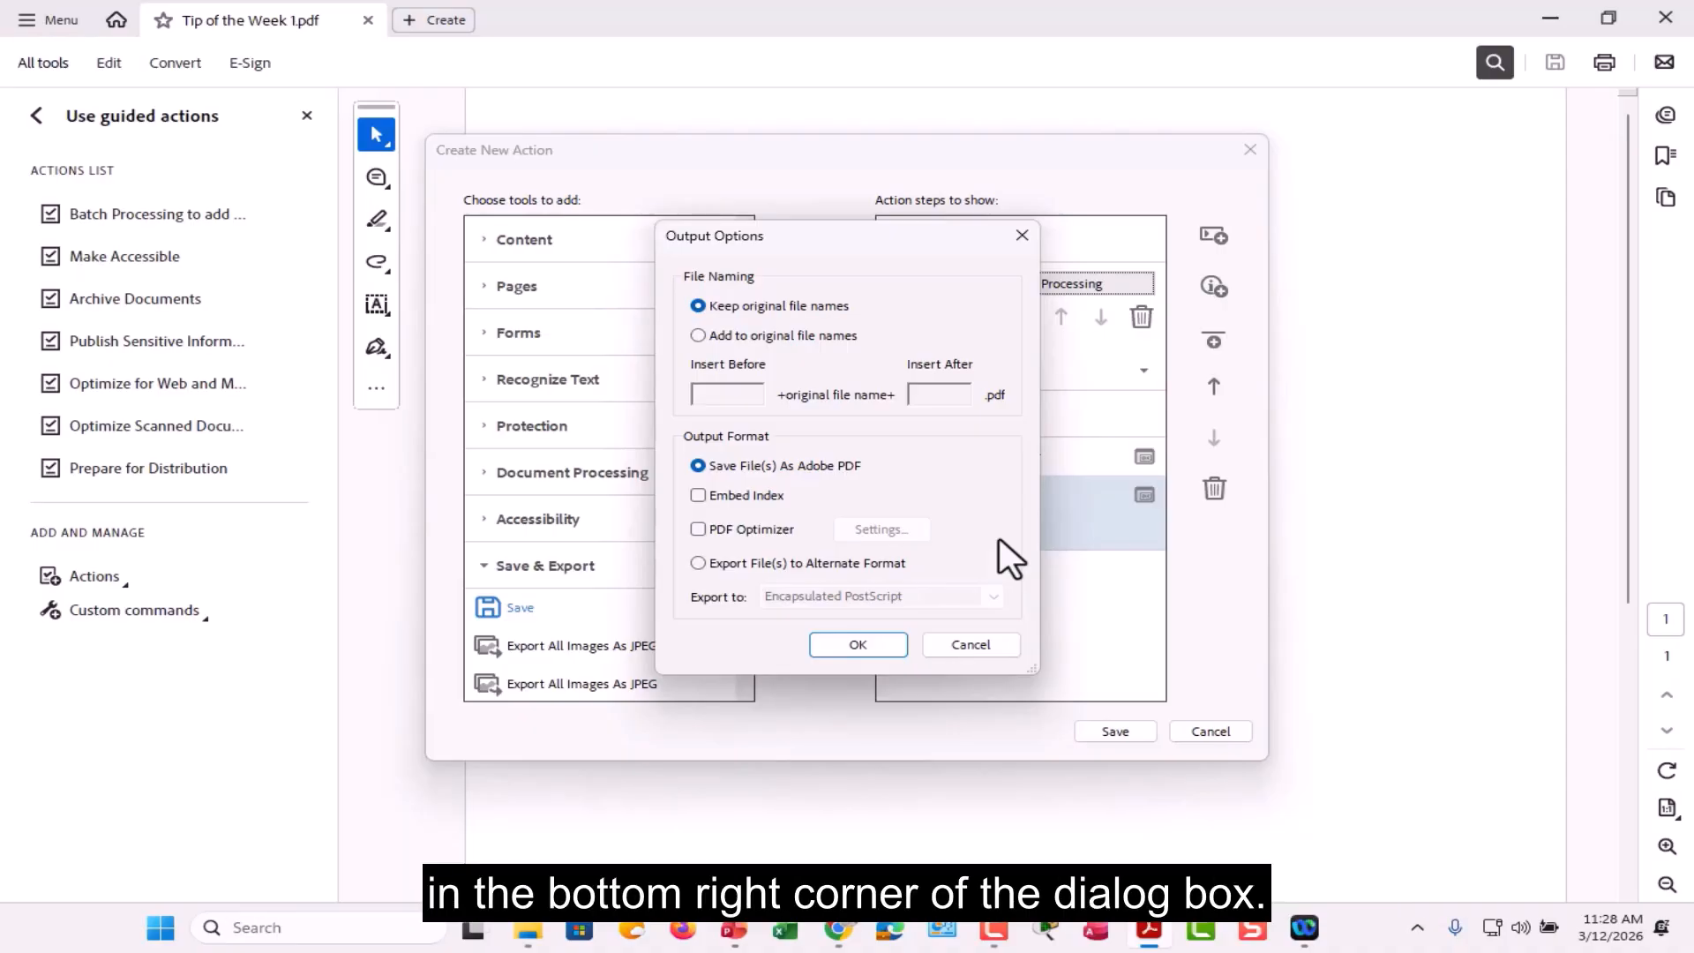
left_click(852, 644)
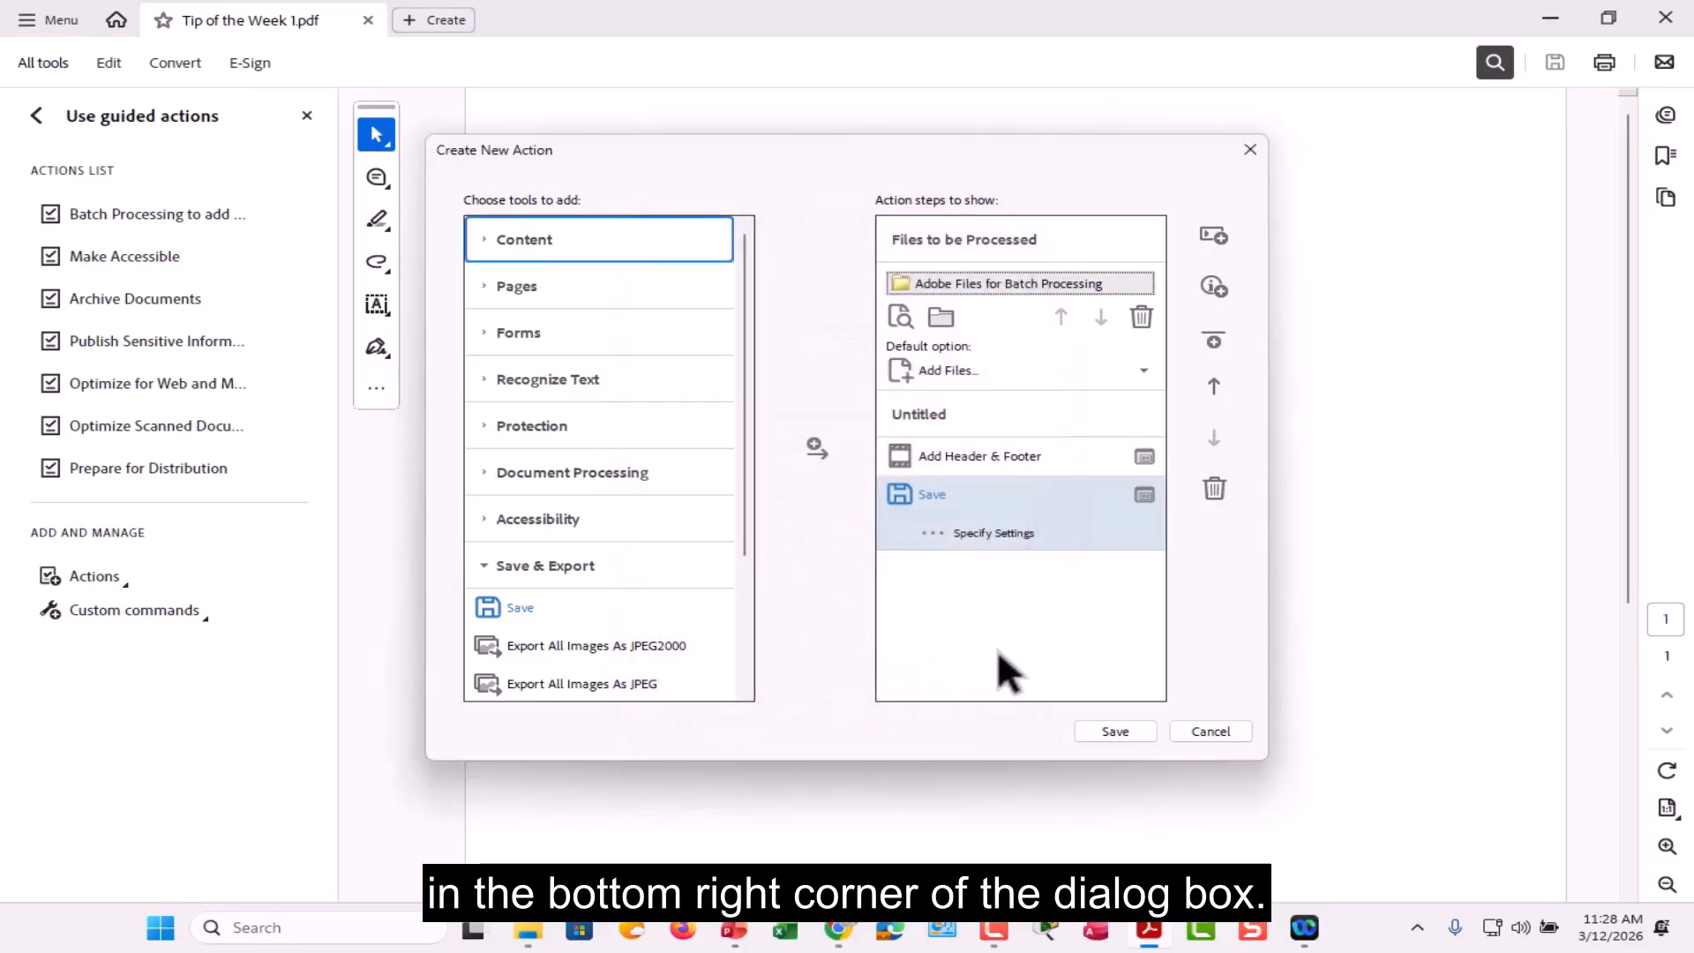
- Save the action with the name "Batch Header and Footer for PDFs"
left_click(1098, 729)
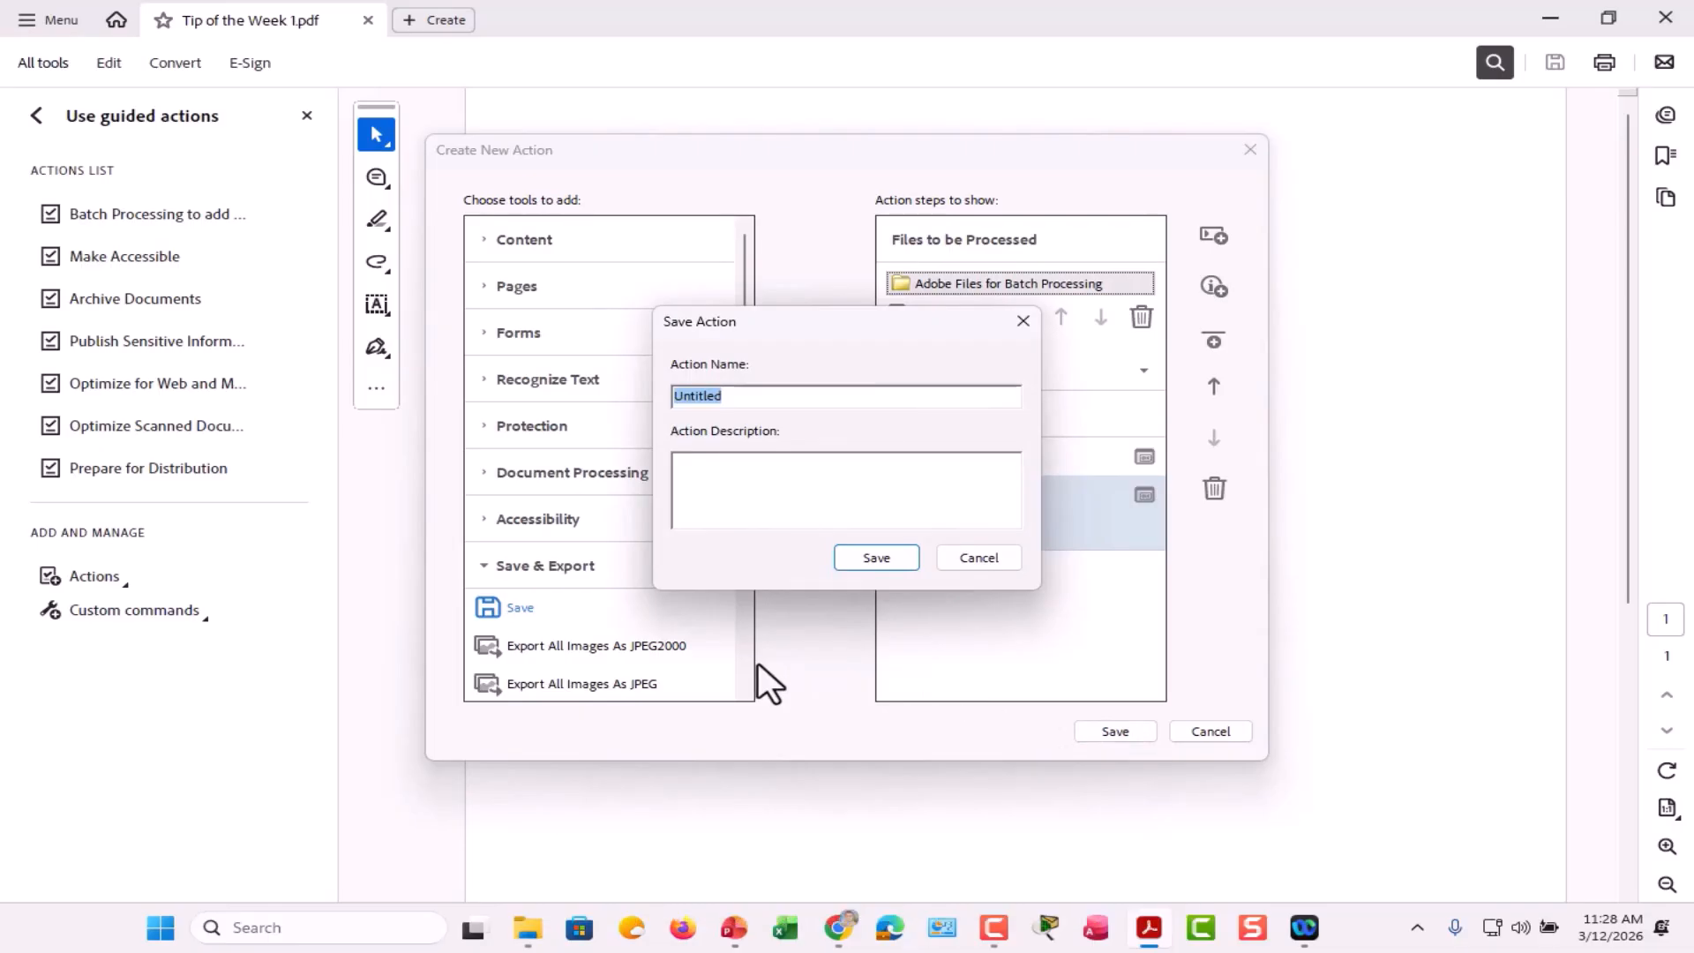
type("Batch")
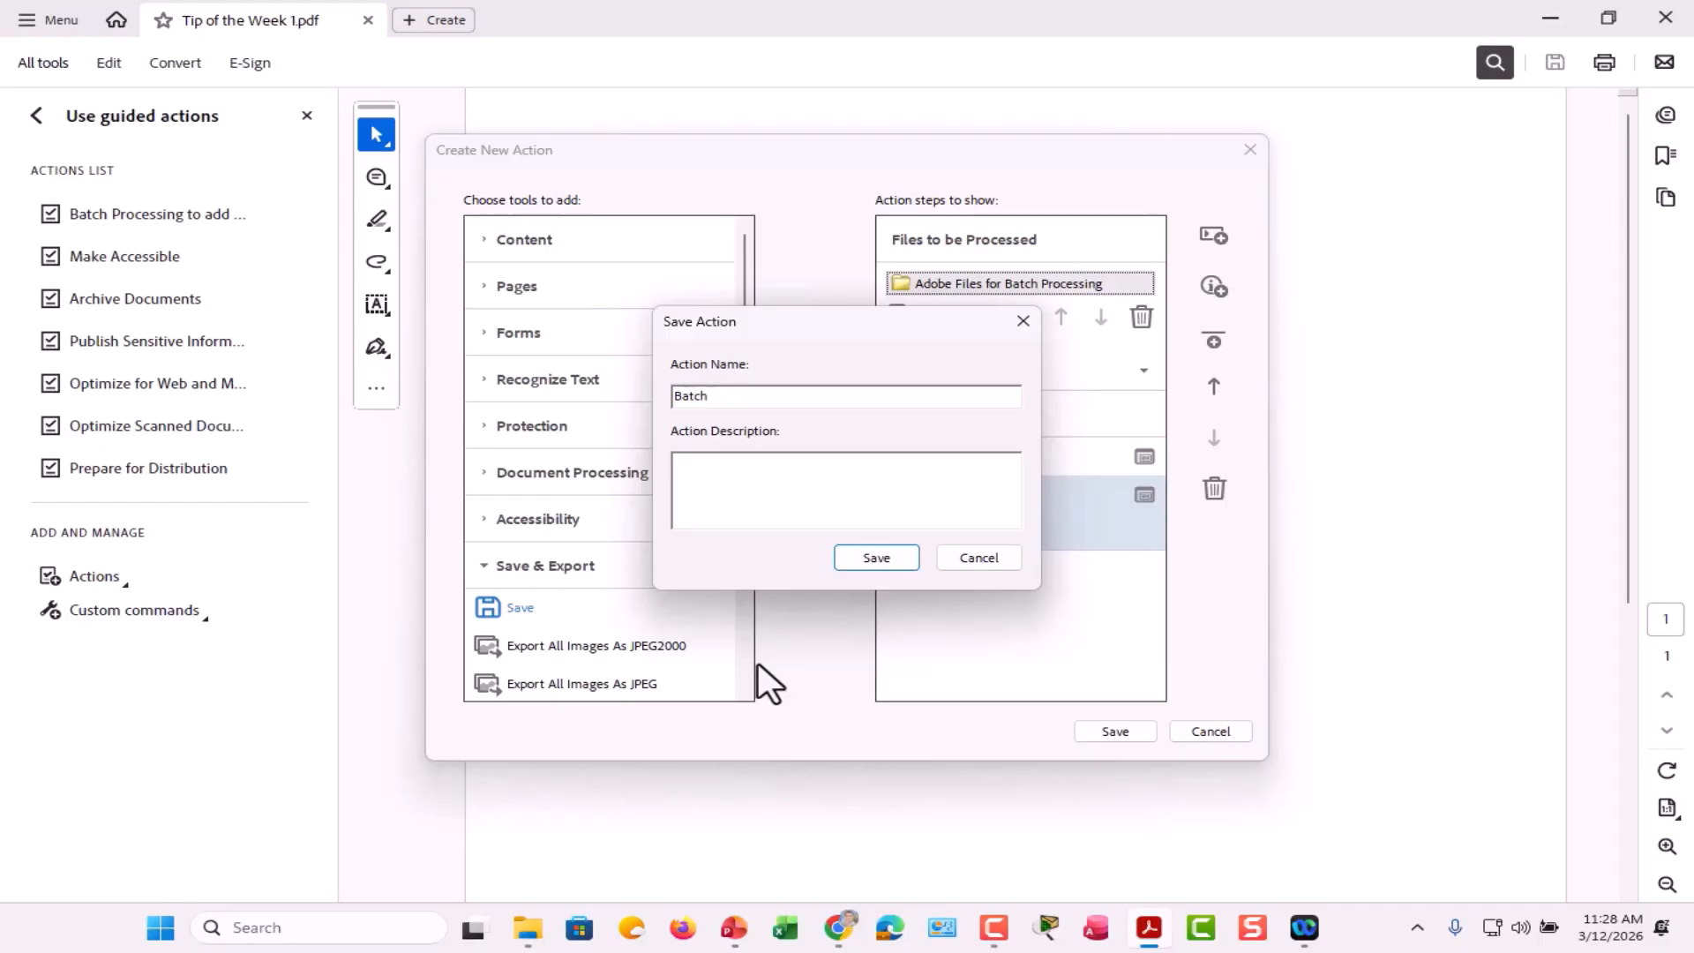
type(" Header and Footer for PDFs")
key("Return")
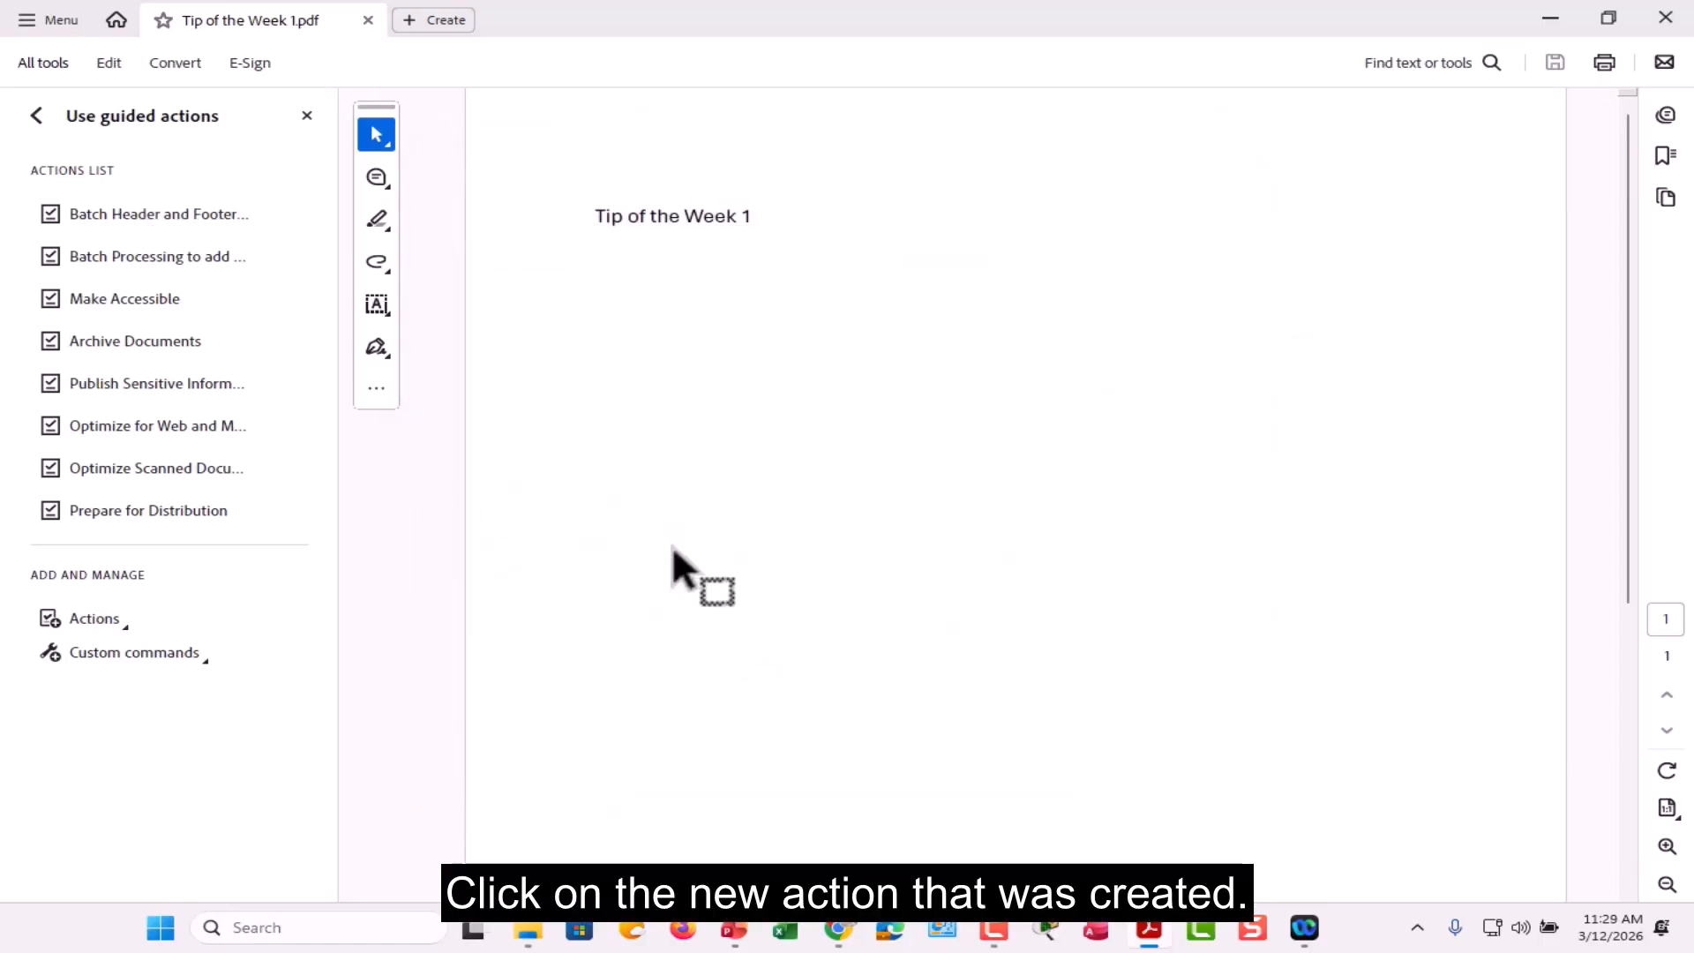
- Run the "Batch Header and Footer for PDFs" action on the folder's files, allowing filesystem write access, and close it after checking the page footer
left_click(148, 214)
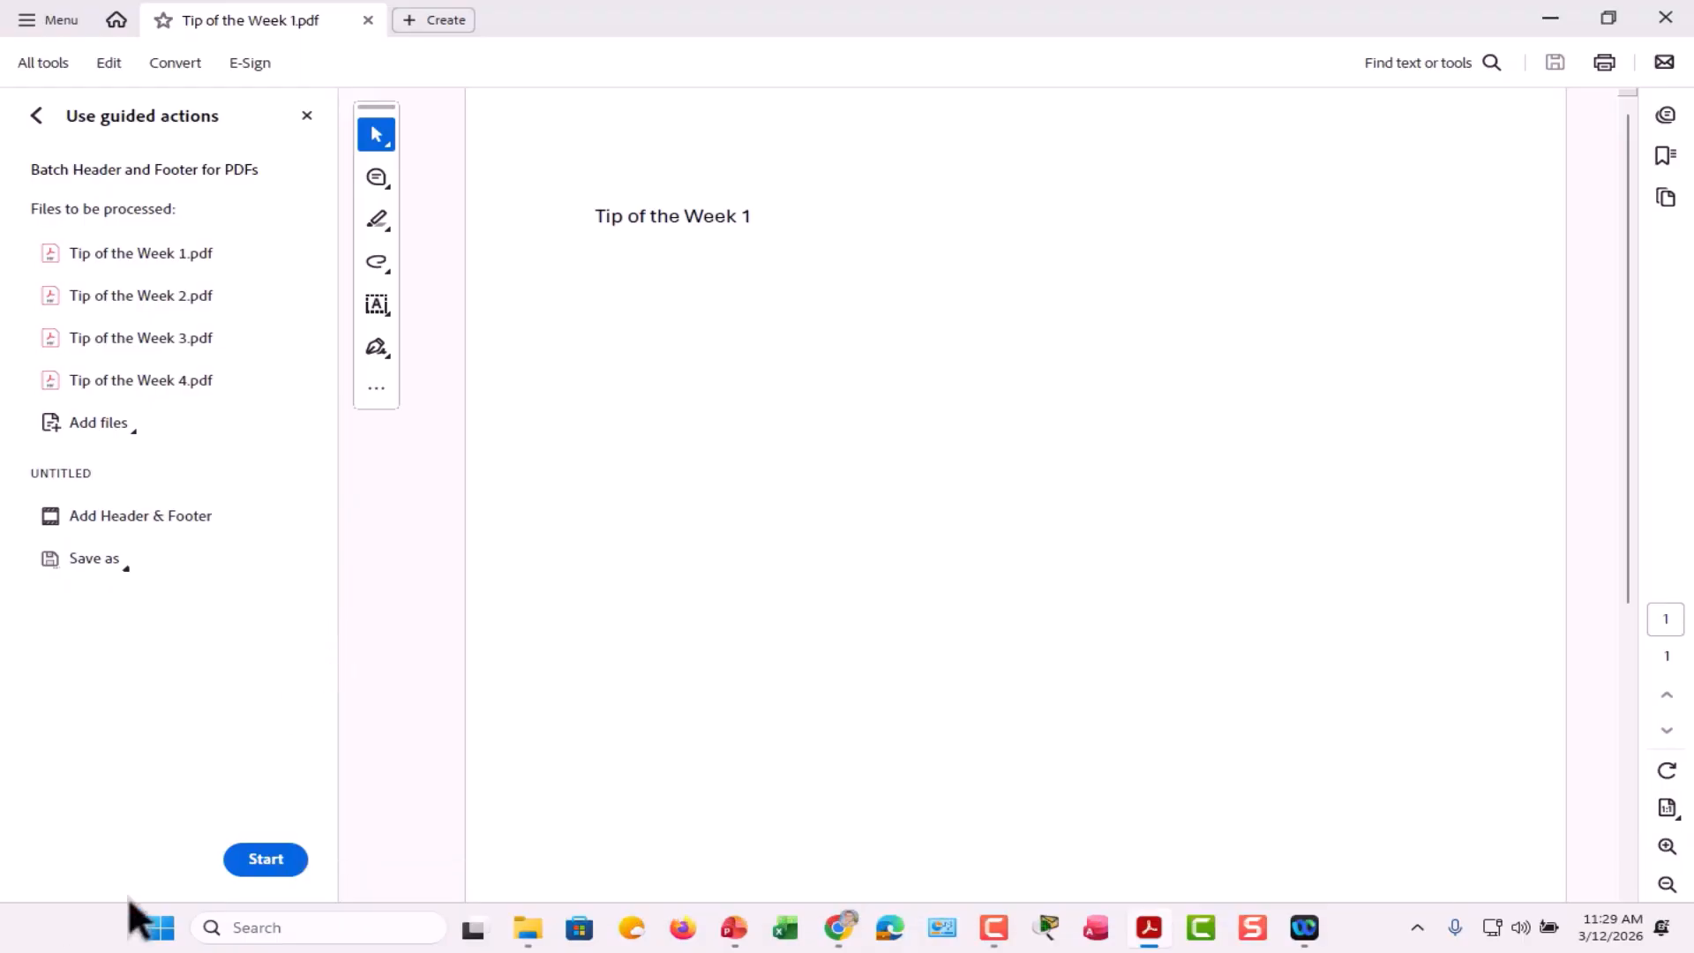
left_click(246, 860)
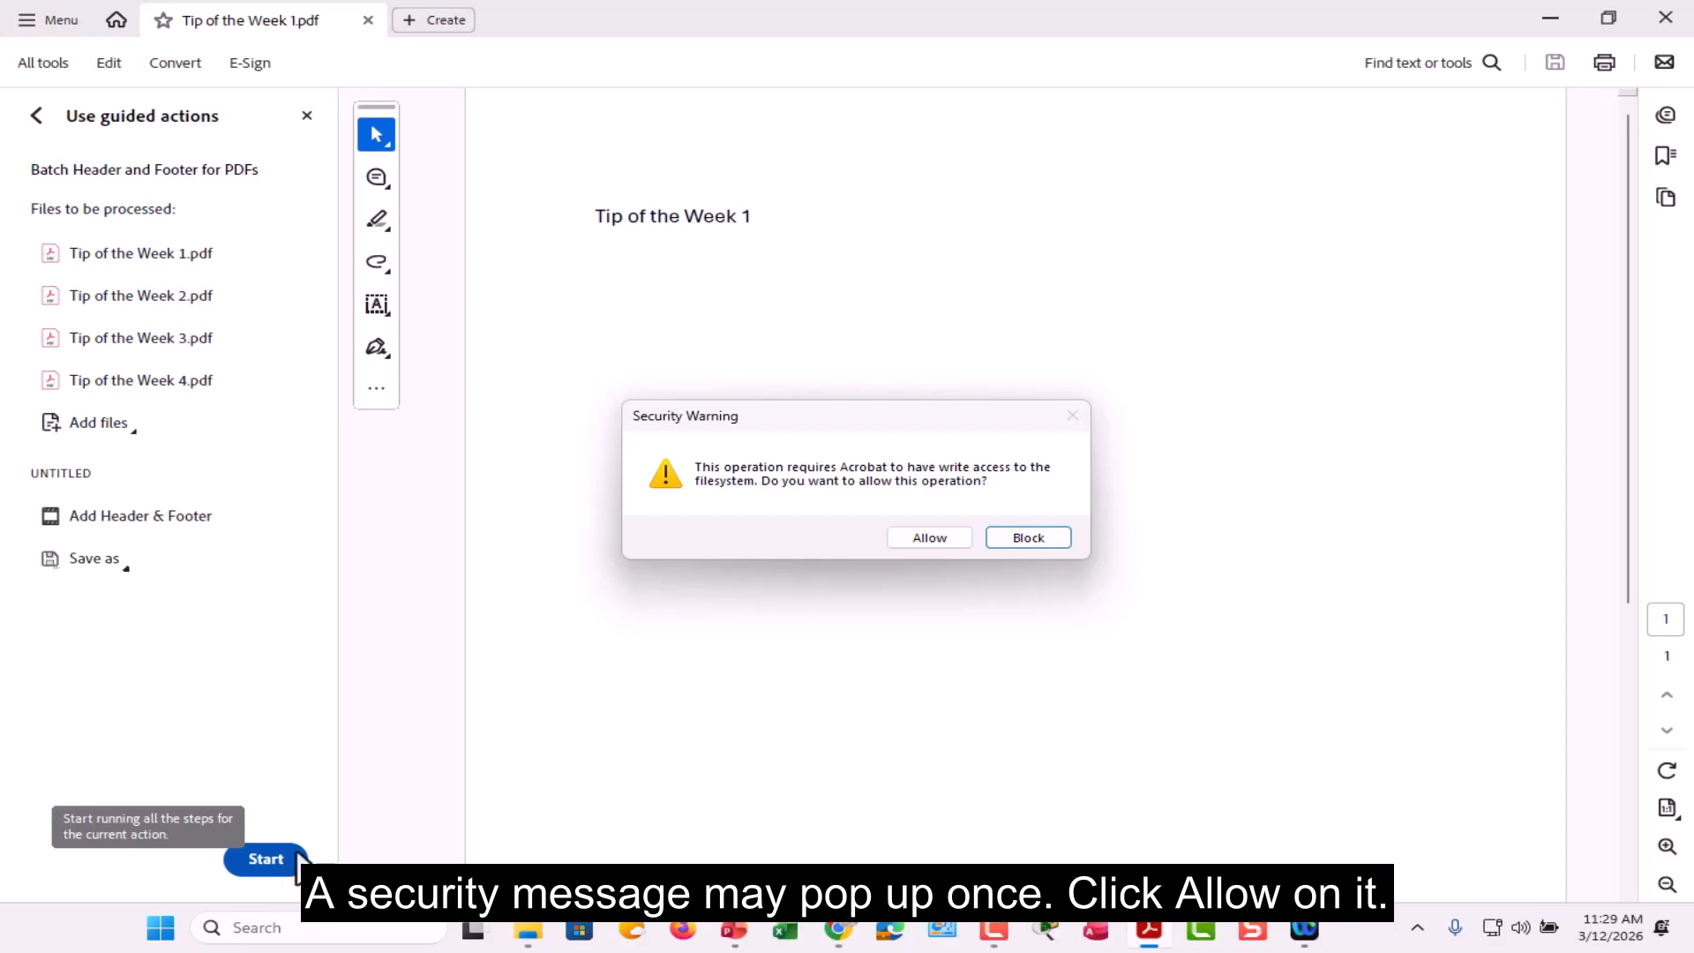
left_click(929, 538)
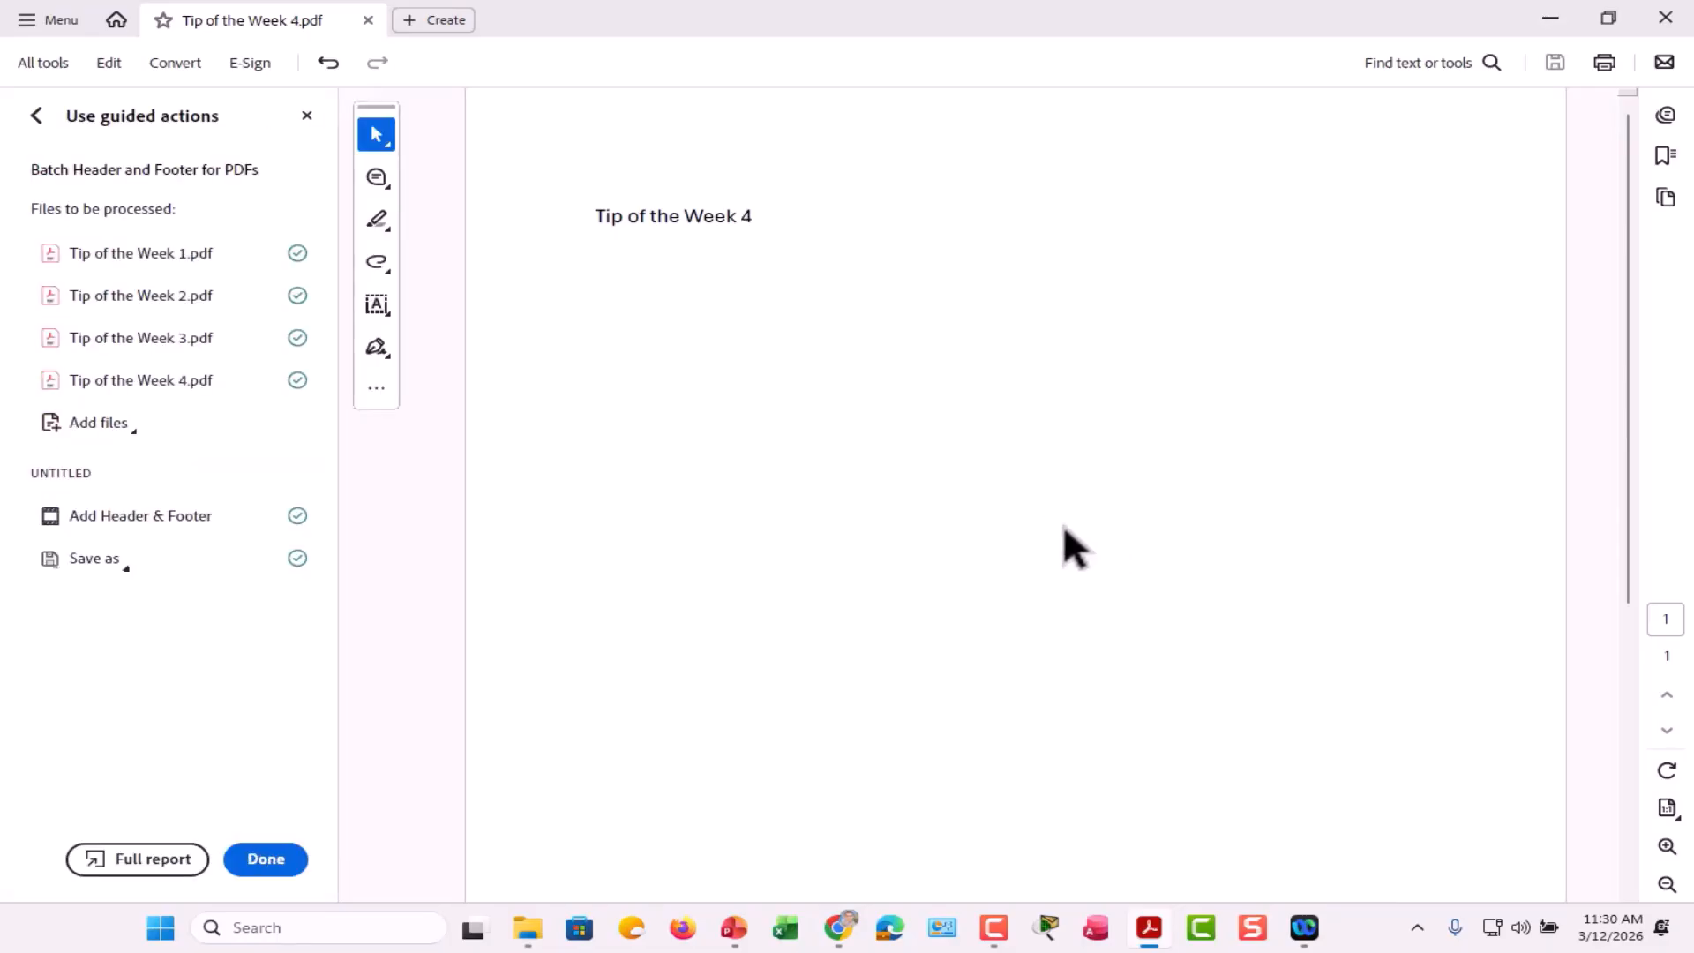
scroll(859, 625, "down", 10)
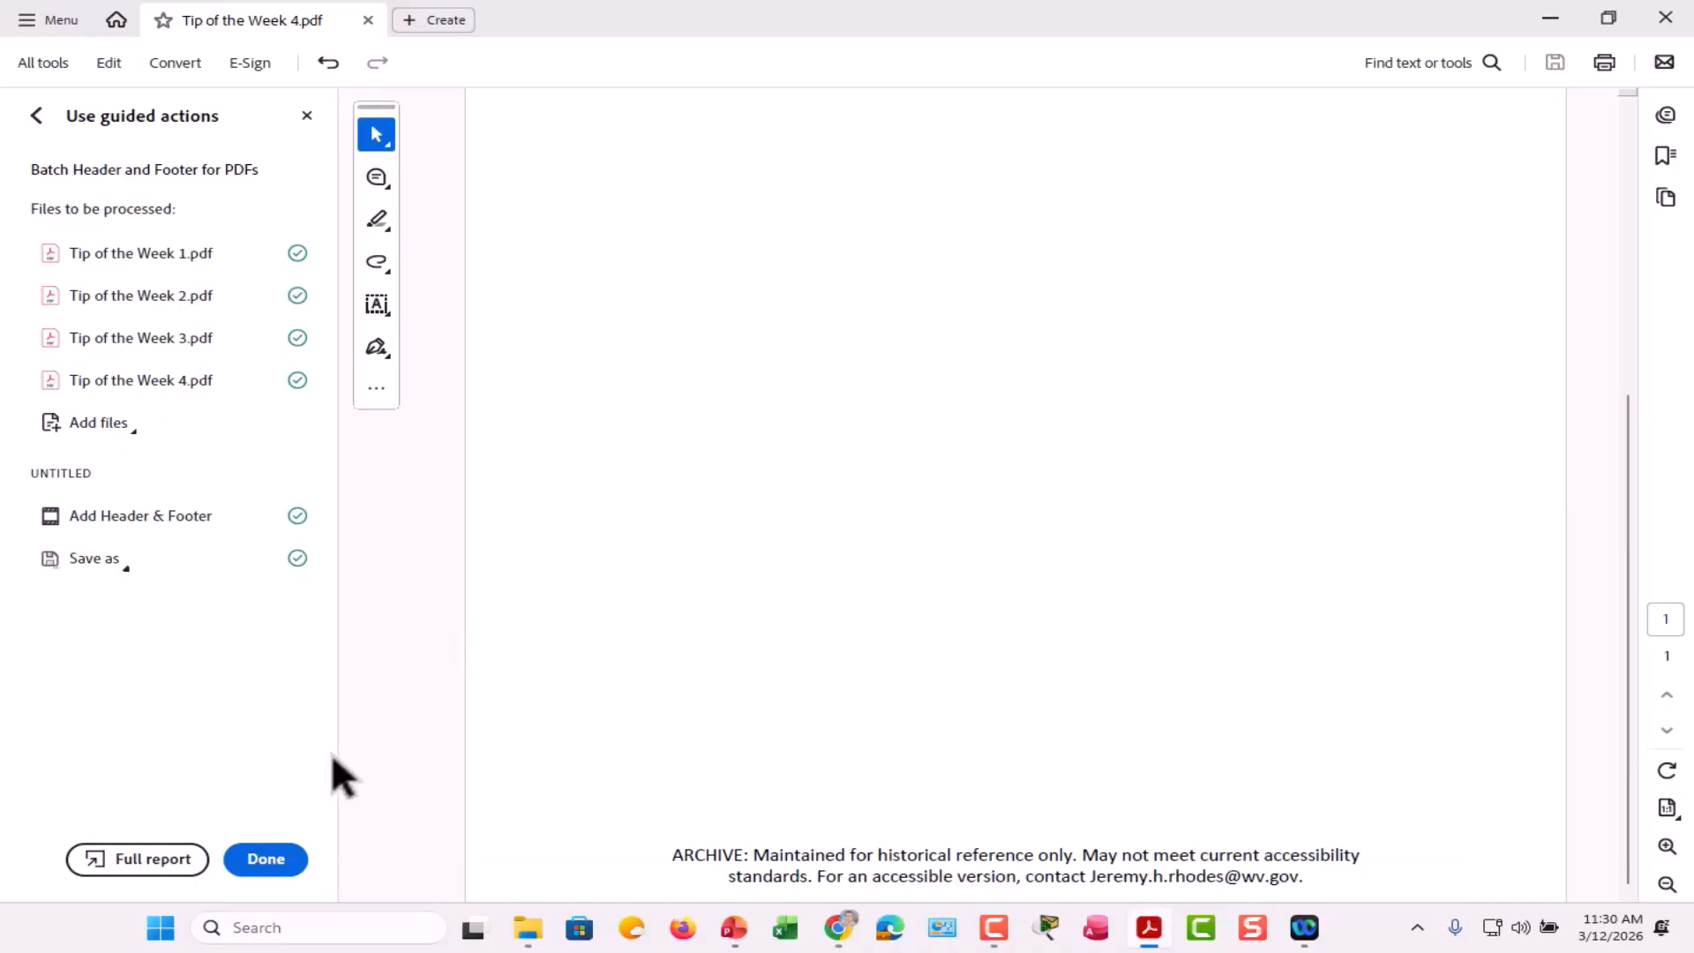
left_click(272, 865)
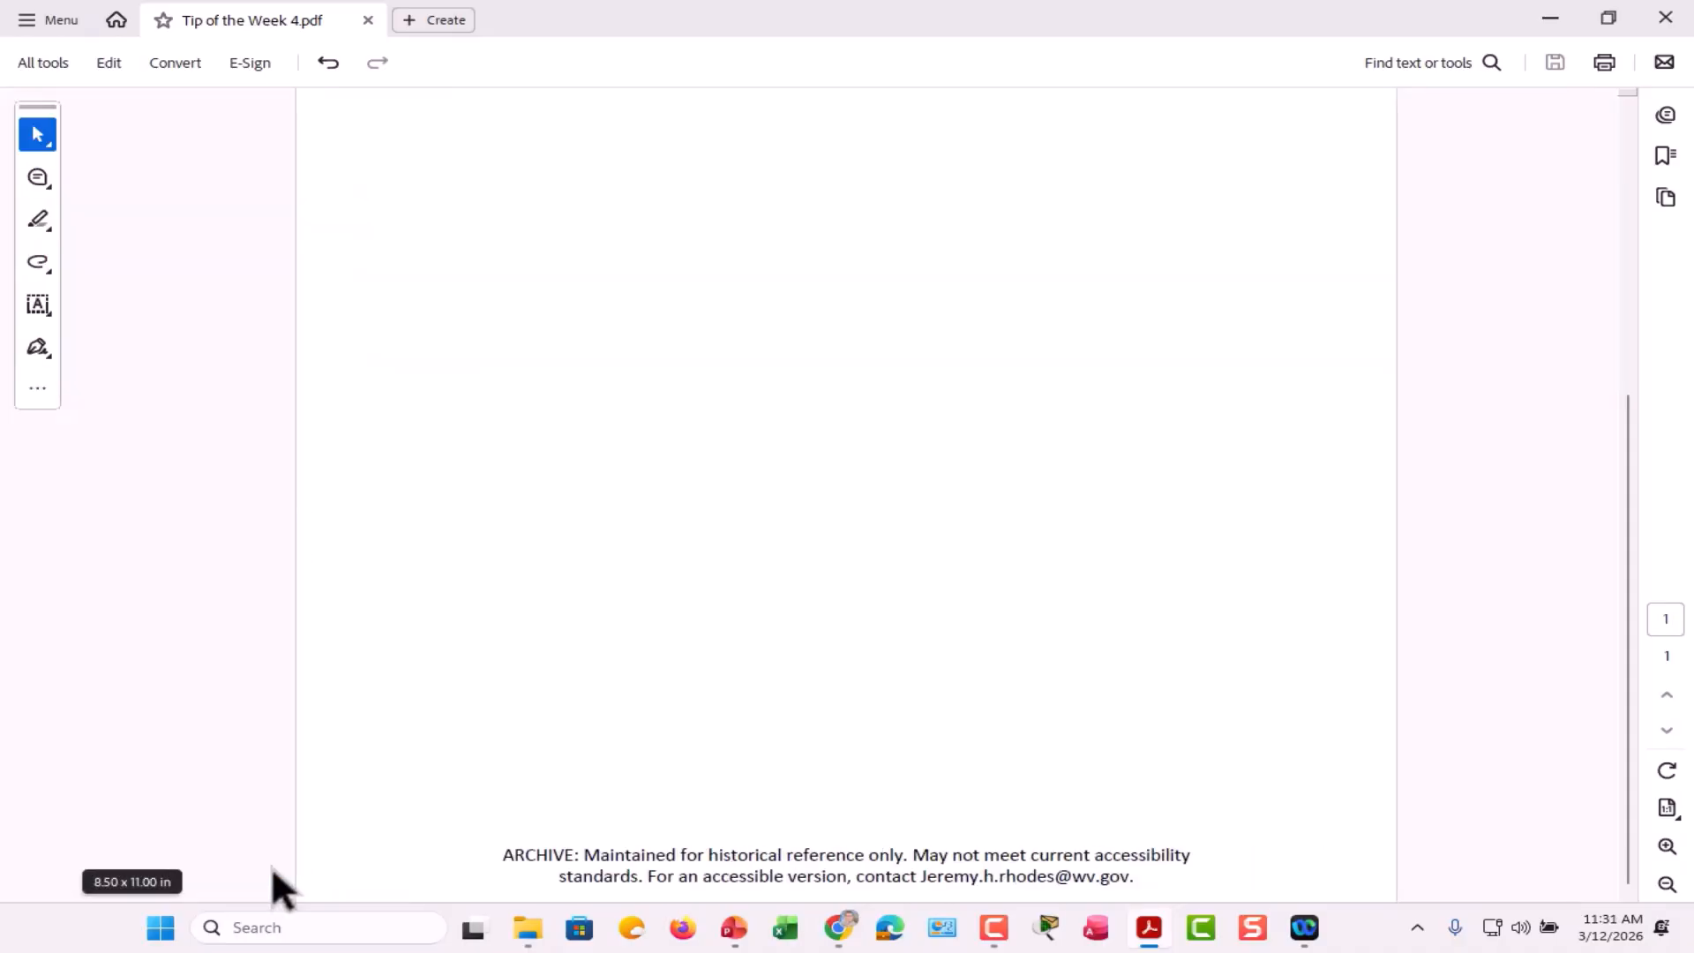